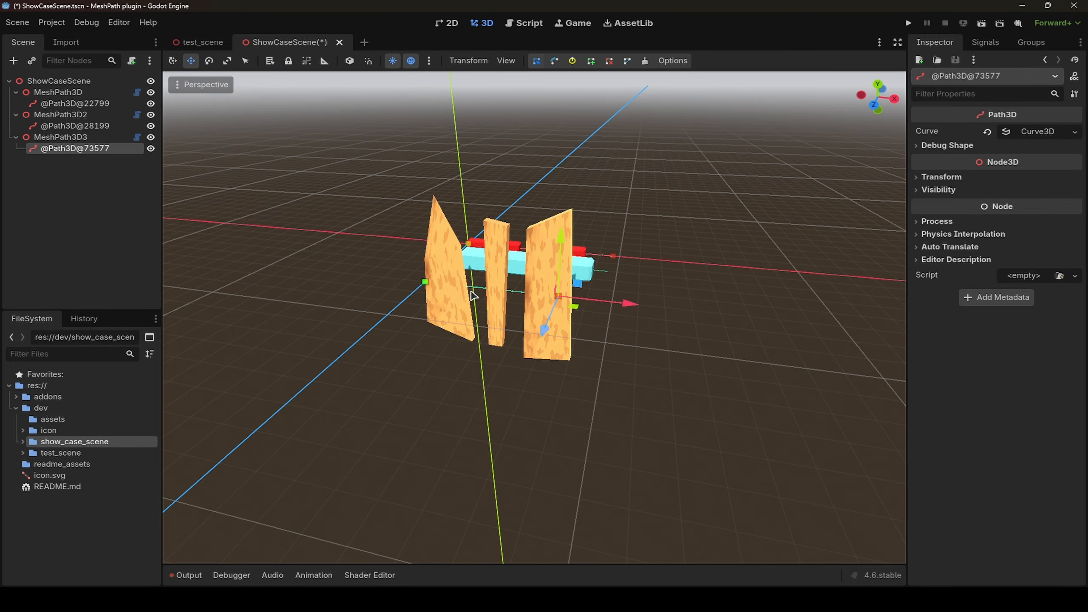
# Lengthen the wooden plank fence by moving the end point of MeshPath3D3's path along the X axis.
pyautogui.keyDown('shift'); pyautogui.moveTo(646, 353); pyautogui.dragTo(661, 352, button='middle'); pyautogui.keyUp('shift')
pyautogui.moveTo(647, 306); pyautogui.dragTo(737, 323)
pyautogui.moveTo(737, 323); pyautogui.dragTo(531, 352, button='middle')
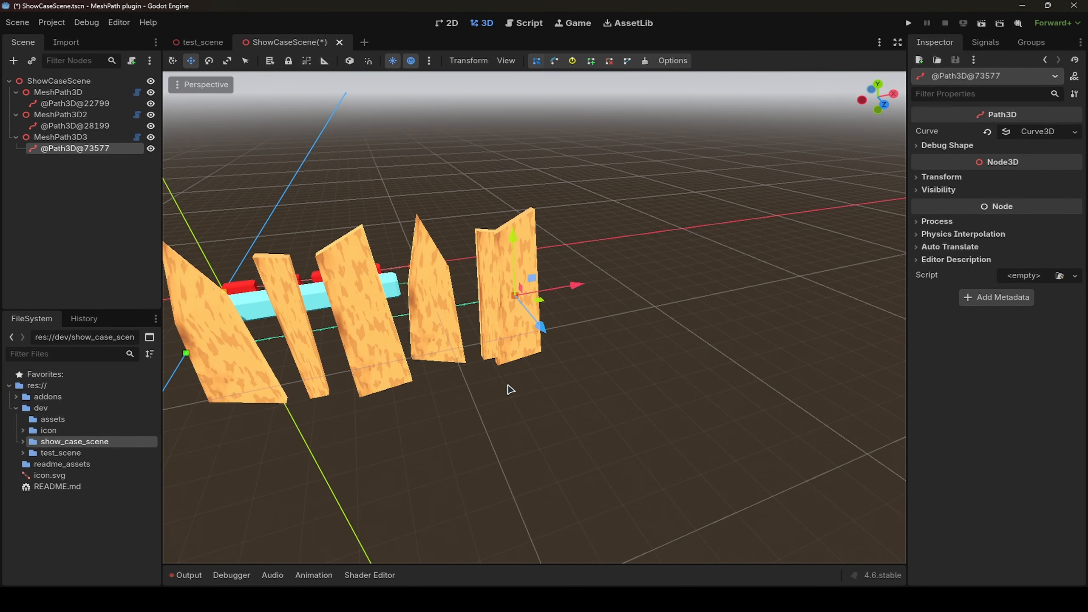
pyautogui.moveTo(510, 390); pyautogui.dragTo(616, 220, button='middle')
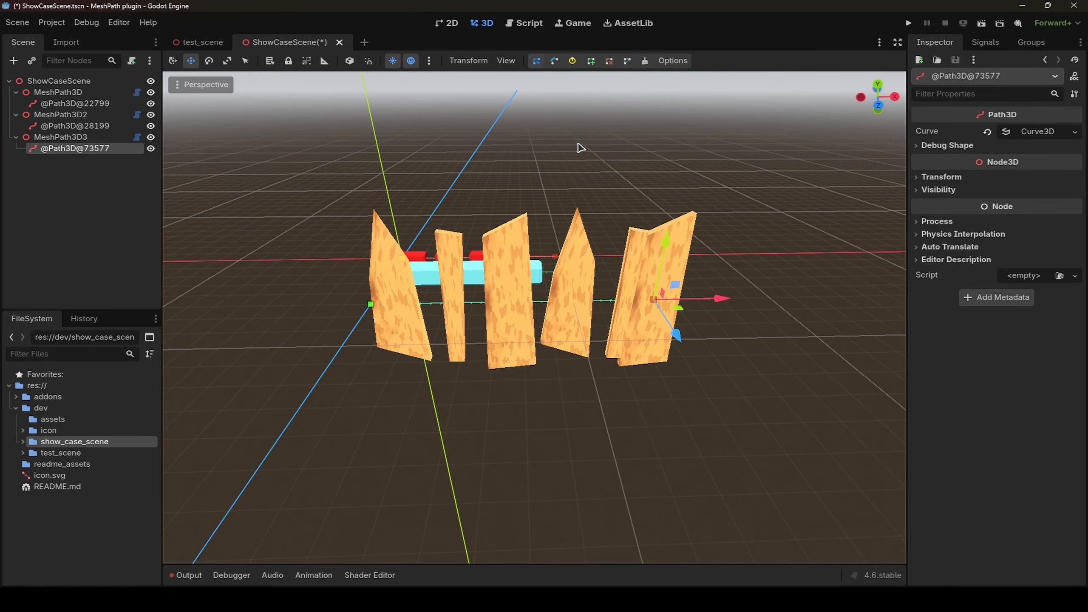
pyautogui.moveTo(724, 300); pyautogui.dragTo(703, 311)
# Delete the MeshPath3D3 plank fence node together with its path from the scene.
pyautogui.click(95, 138)
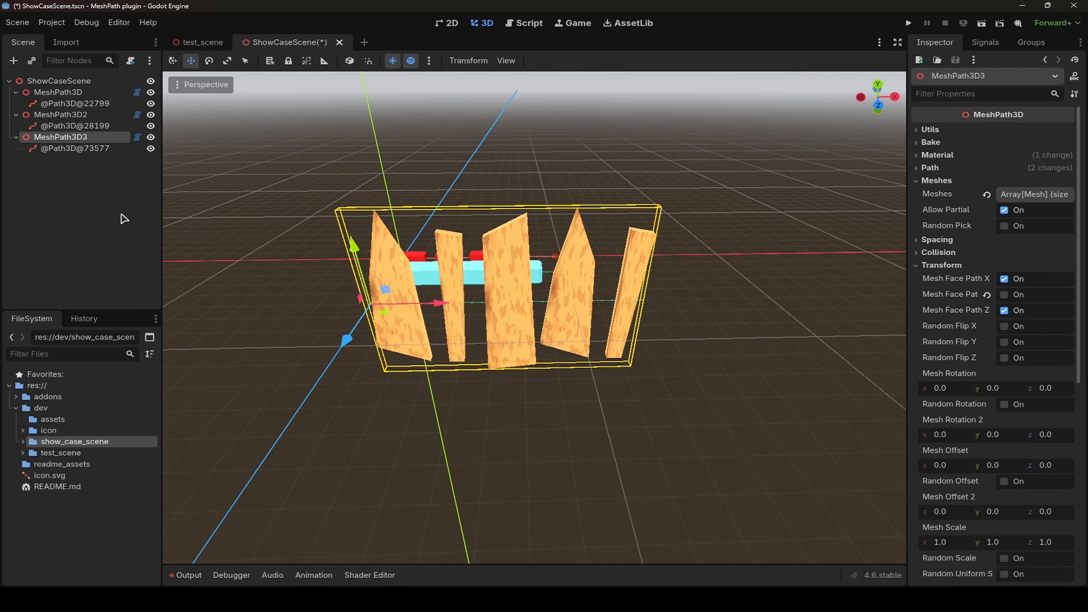
pyautogui.press('Delete')
pyautogui.press('Return')
pyautogui.press('w')
pyautogui.moveTo(323, 269)
pyautogui.mouseDown(button='right')
pyautogui.moveTo(306, 223)
pyautogui.moveTo(324, 269)
pyautogui.mouseUp(button='right')
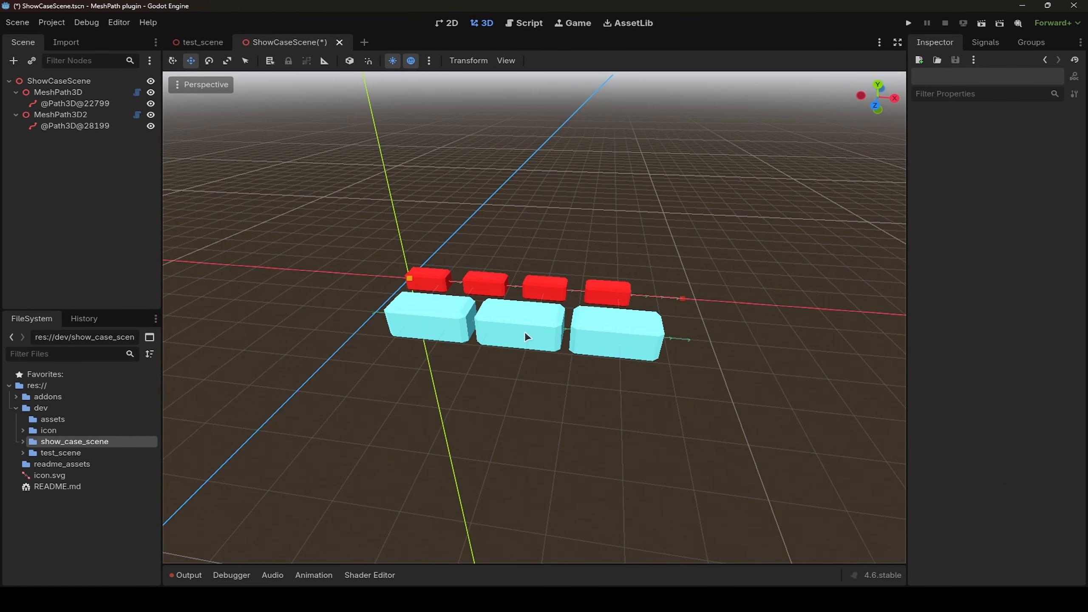
# Stretch the cyan block row by moving its path's end point along the X axis, and shorten it back to three blocks.
pyautogui.click(85, 127)
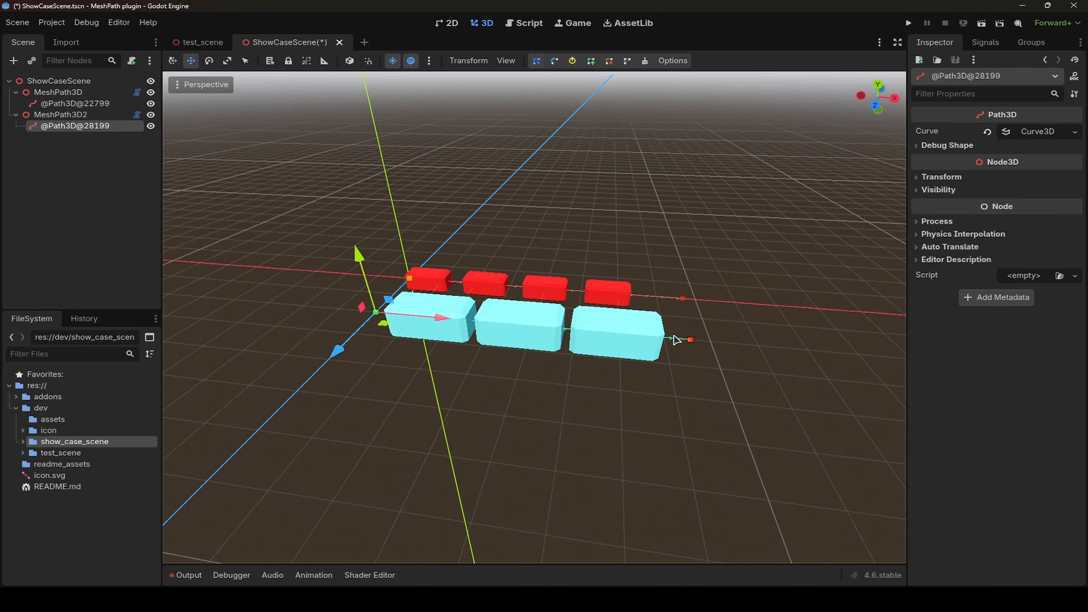
pyautogui.click(689, 340)
pyautogui.moveTo(759, 419); pyautogui.dragTo(781, 425, button='right')
pyautogui.press('s')
pyautogui.moveTo(627, 313); pyautogui.dragTo(747, 308)
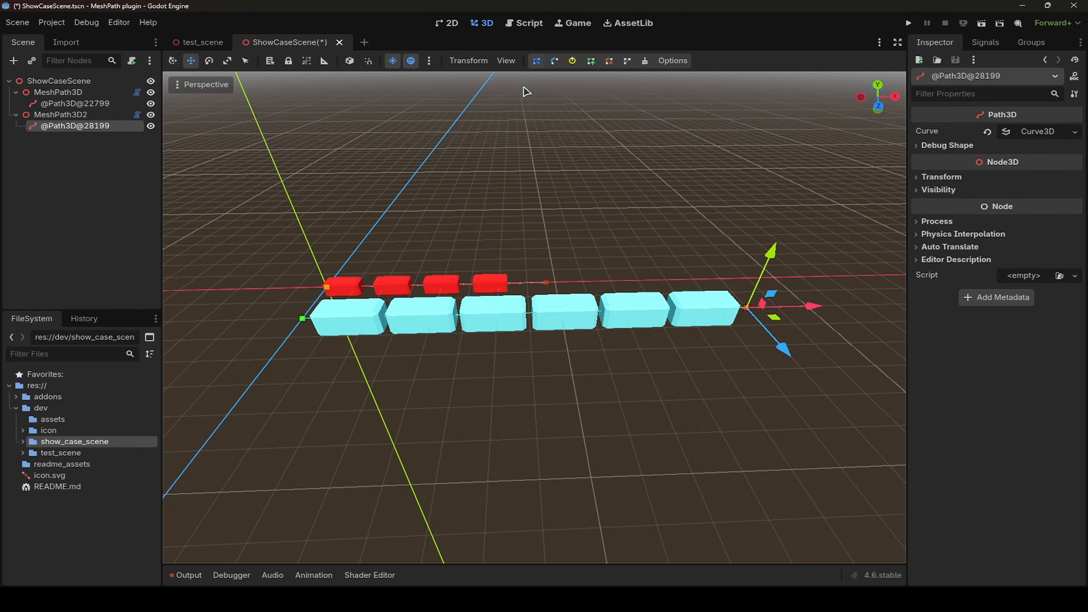
pyautogui.moveTo(809, 307); pyautogui.dragTo(607, 309)
pyautogui.moveTo(667, 205); pyautogui.dragTo(648, 195, button='right')
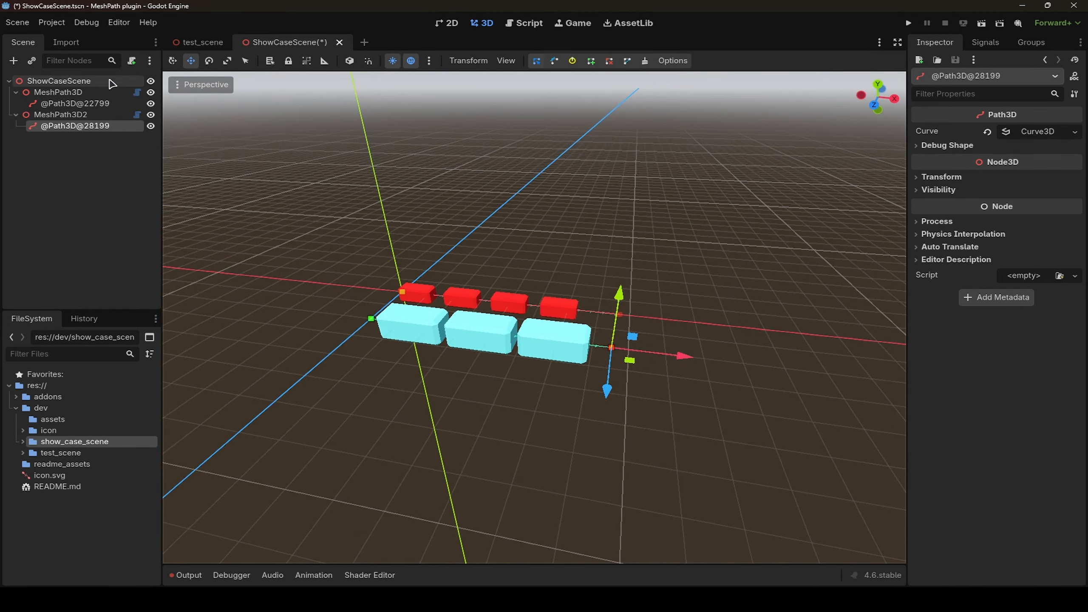
# Add a MeshPath3DVM node under ShowCaseScene and move it behind the red block row.
pyautogui.click(58, 80)
pyautogui.hotkey('ctrl', 'a')
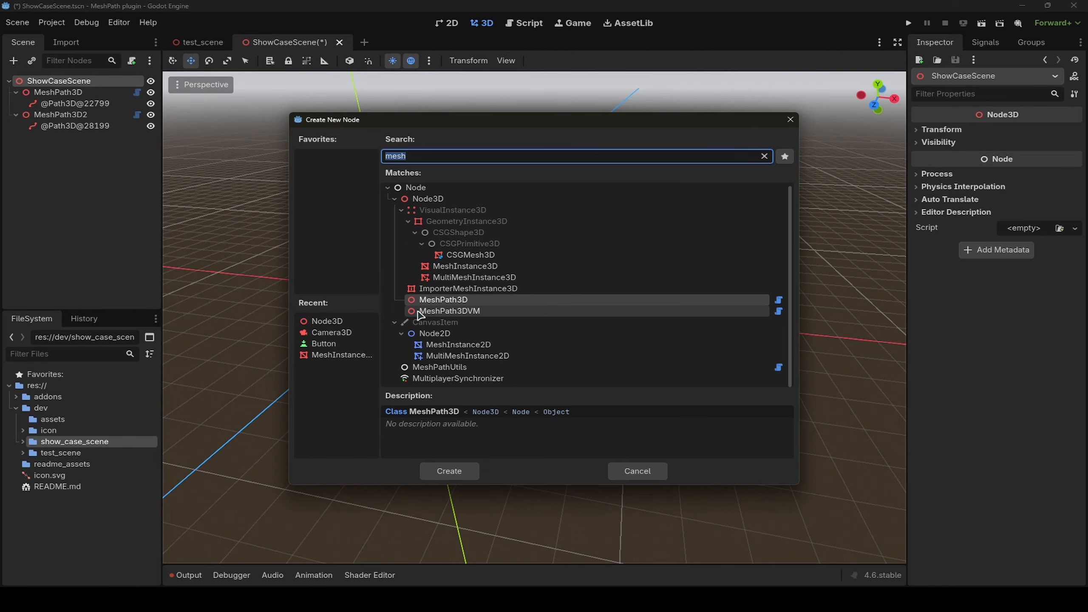
pyautogui.click(481, 313)
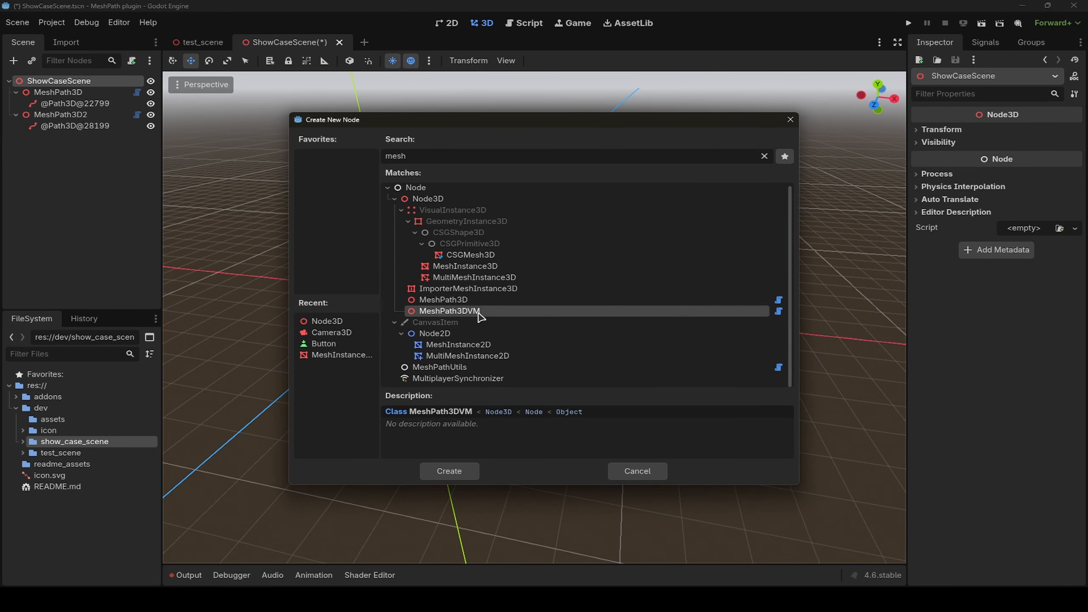
pyautogui.doubleClick(469, 312)
pyautogui.moveTo(364, 324); pyautogui.dragTo(530, 272)
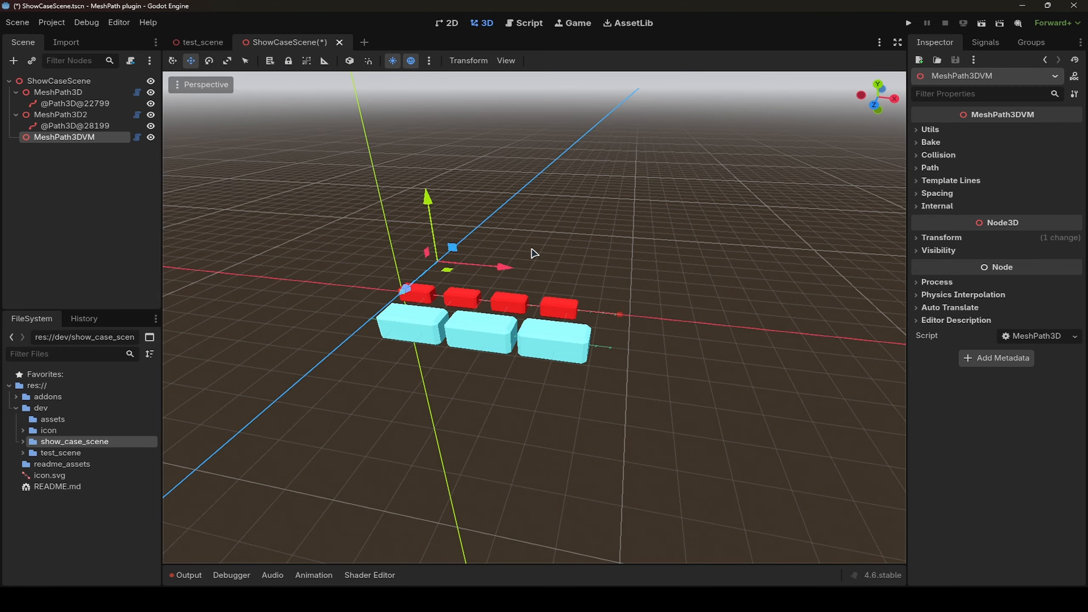
# Set up the default vertical path for the MeshPath3DVM node.
pyautogui.click(98, 115)
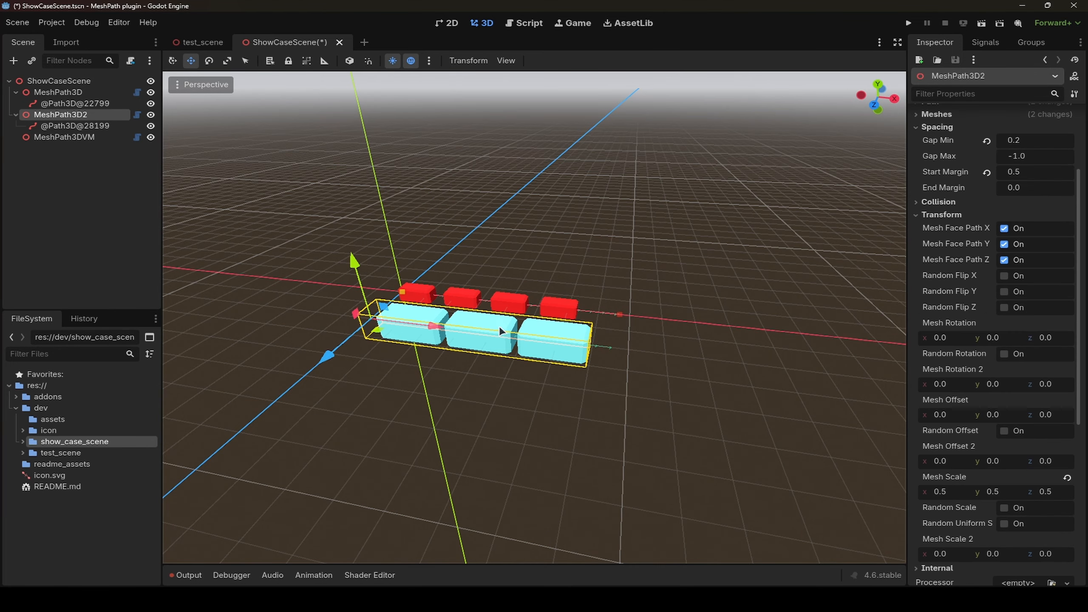
pyautogui.click(75, 137)
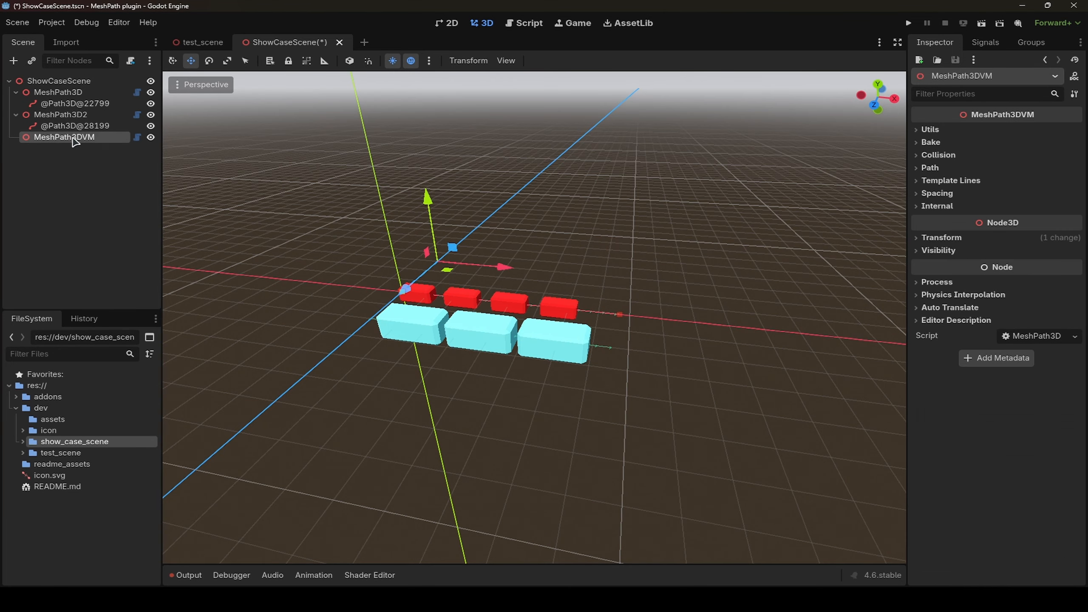
pyautogui.click(971, 166)
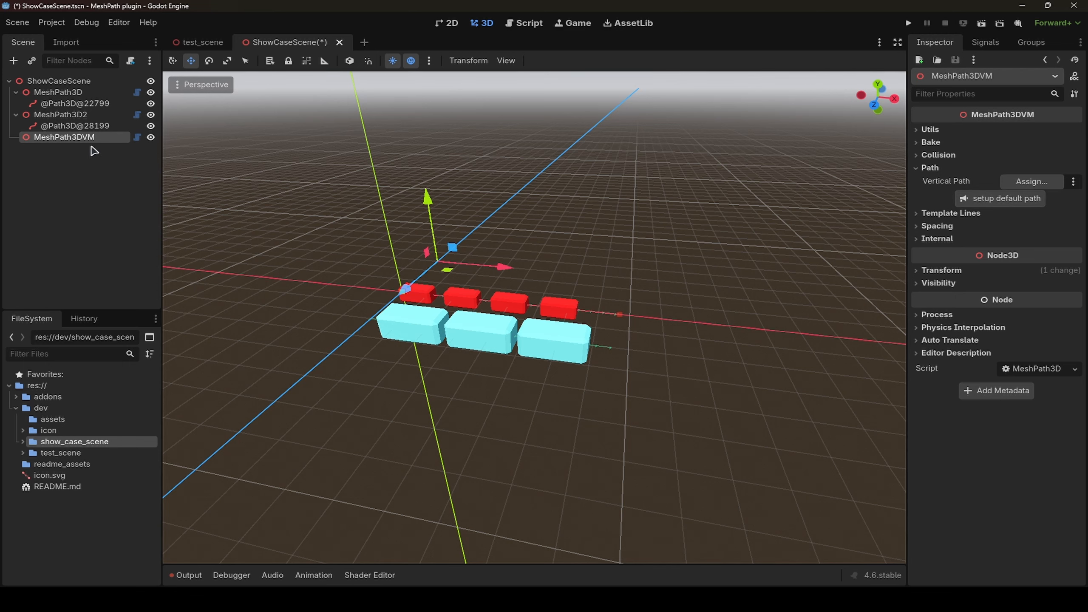
pyautogui.click(994, 198)
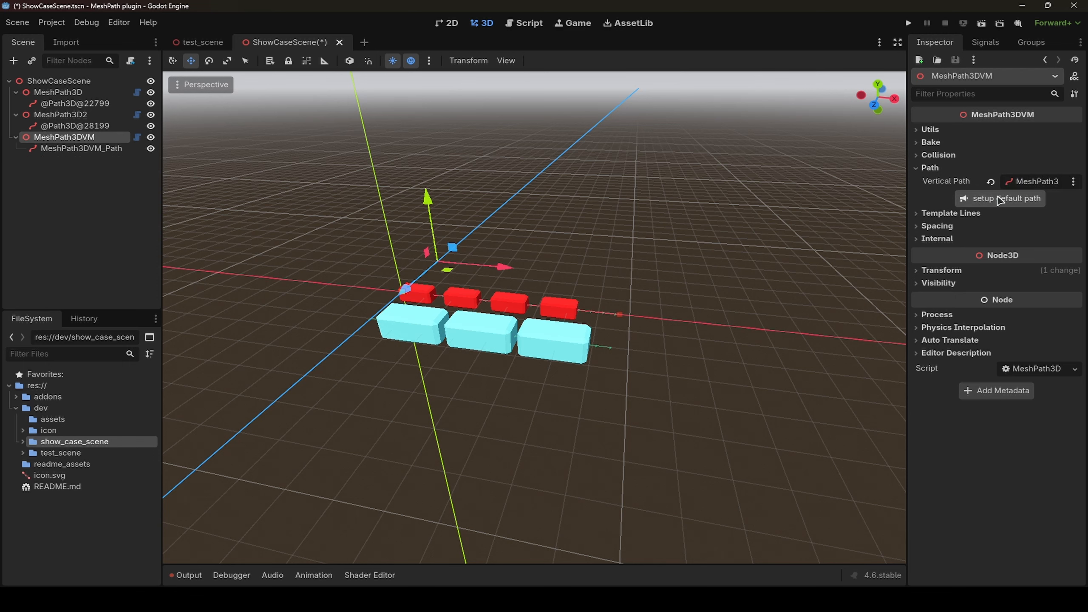
# Add one element to the Template Lines array of MeshPath3DVM.
pyautogui.click(931, 169)
pyautogui.click(946, 181)
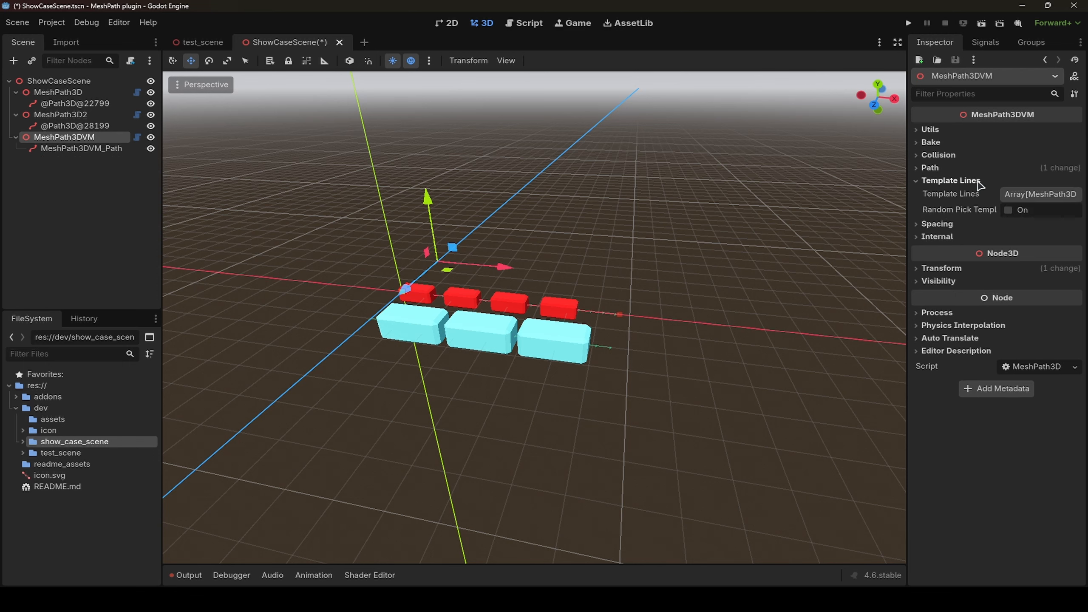
pyautogui.click(1007, 193)
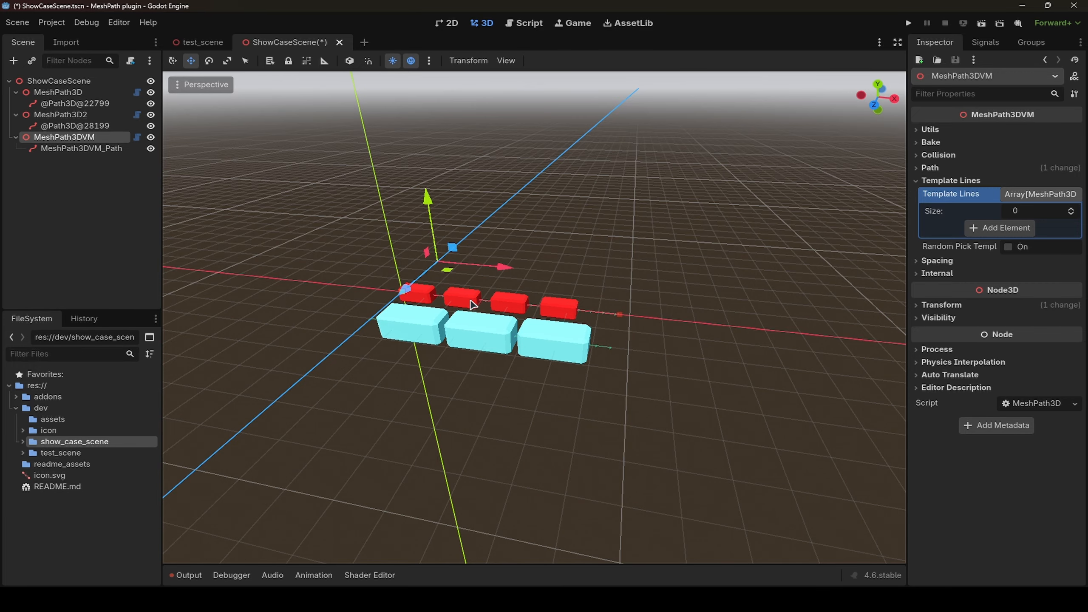
pyautogui.click(1000, 227)
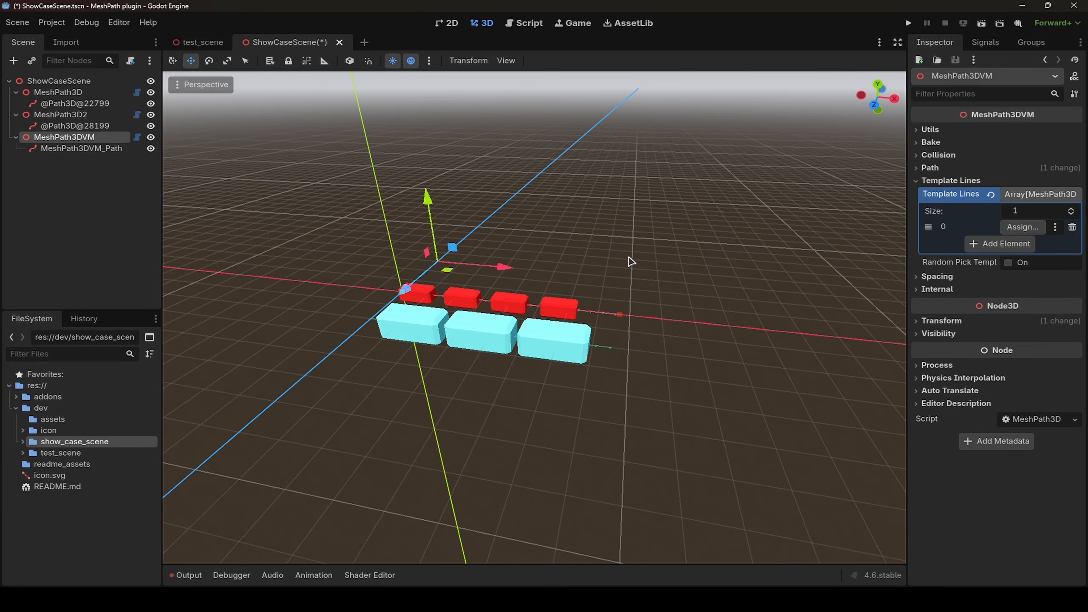
# Assign the red block row, MeshPath3D, to element 0 of MeshPath3DVM's Template Lines.
pyautogui.doubleClick(150, 93)
pyautogui.scroll(-11, 475, 280)
pyautogui.moveTo(794, 394); pyautogui.dragTo(776, 402, button='middle')
pyautogui.scroll(5, 775, 402)
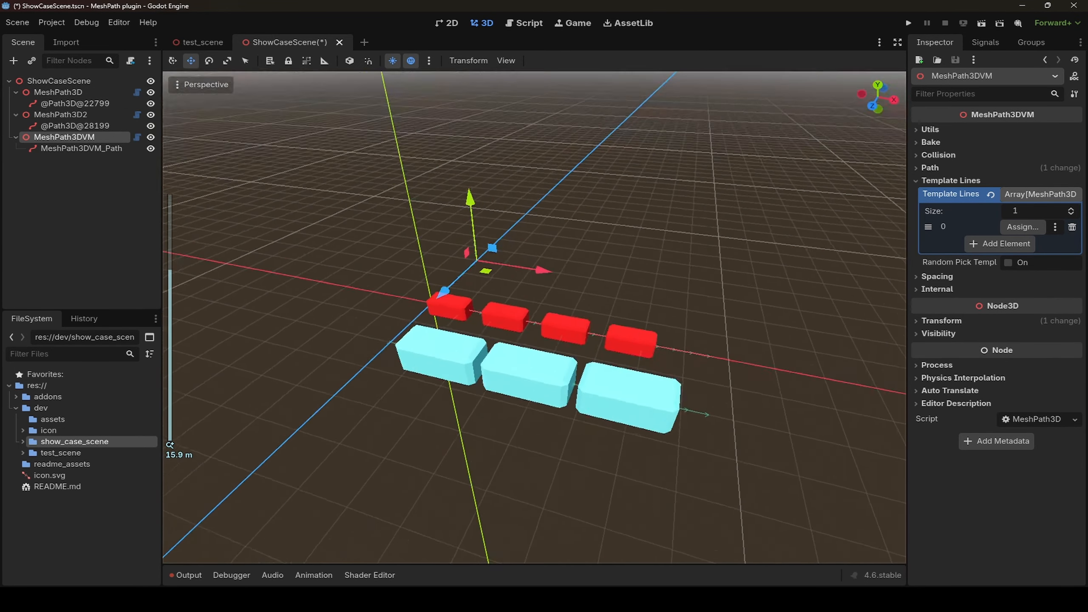
pyautogui.moveTo(776, 402); pyautogui.dragTo(771, 389, button='right')
pyautogui.click(1033, 230)
pyautogui.doubleClick(500, 189)
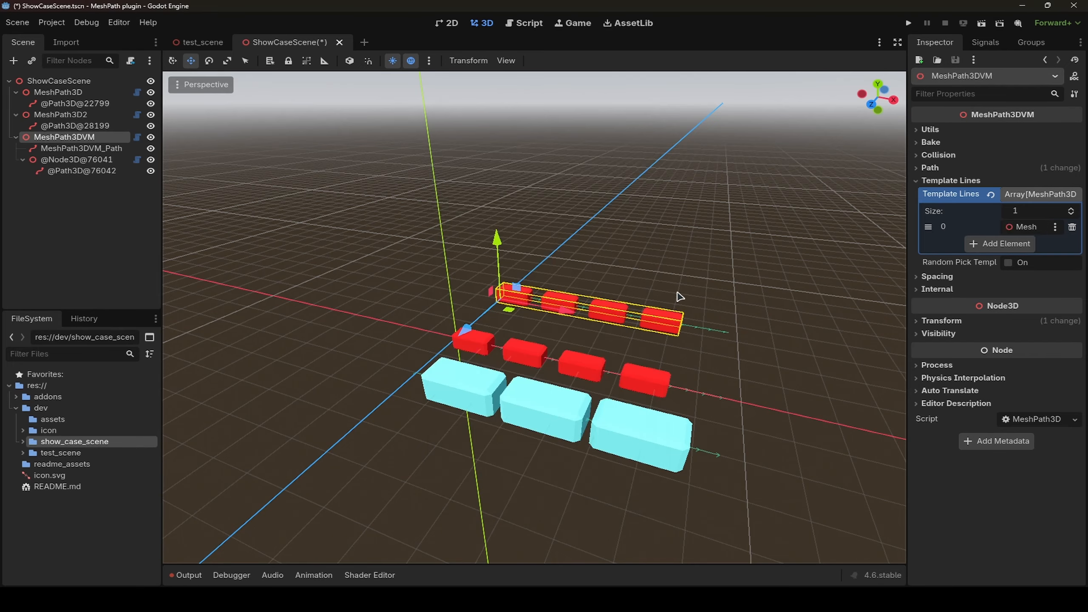
pyautogui.moveTo(723, 348); pyautogui.dragTo(738, 359, button='right')
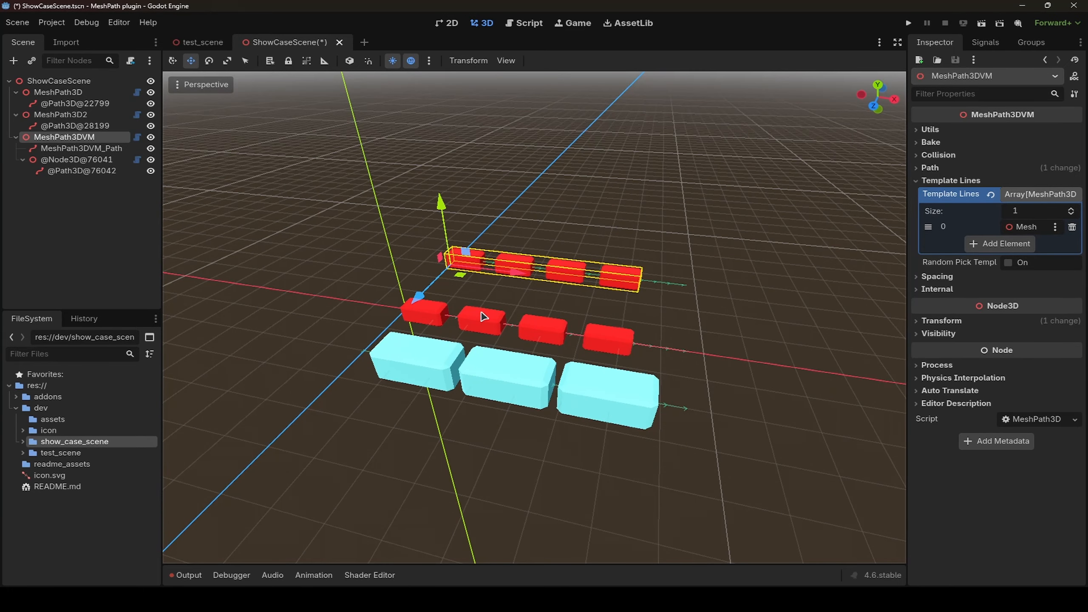
pyautogui.click(700, 260)
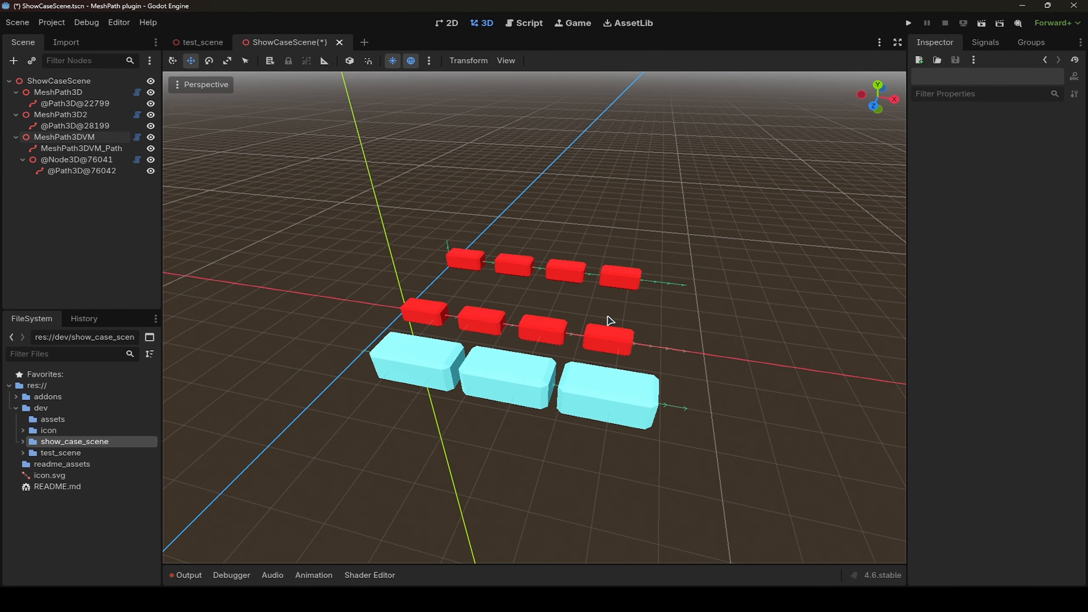
# Raise the end point of MeshPath3DVM_Path along the Y axis until six red block rows are stacked.
pyautogui.click(79, 149)
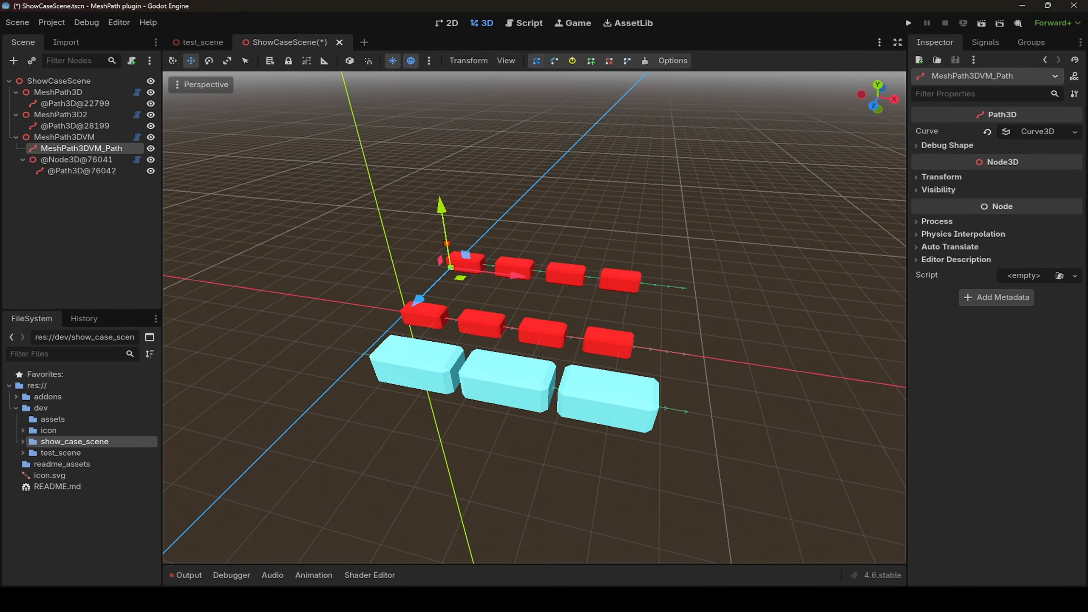
pyautogui.moveTo(478, 144); pyautogui.dragTo(398, 257)
pyautogui.moveTo(530, 204); pyautogui.dragTo(522, 185, button='right')
pyautogui.press('s')
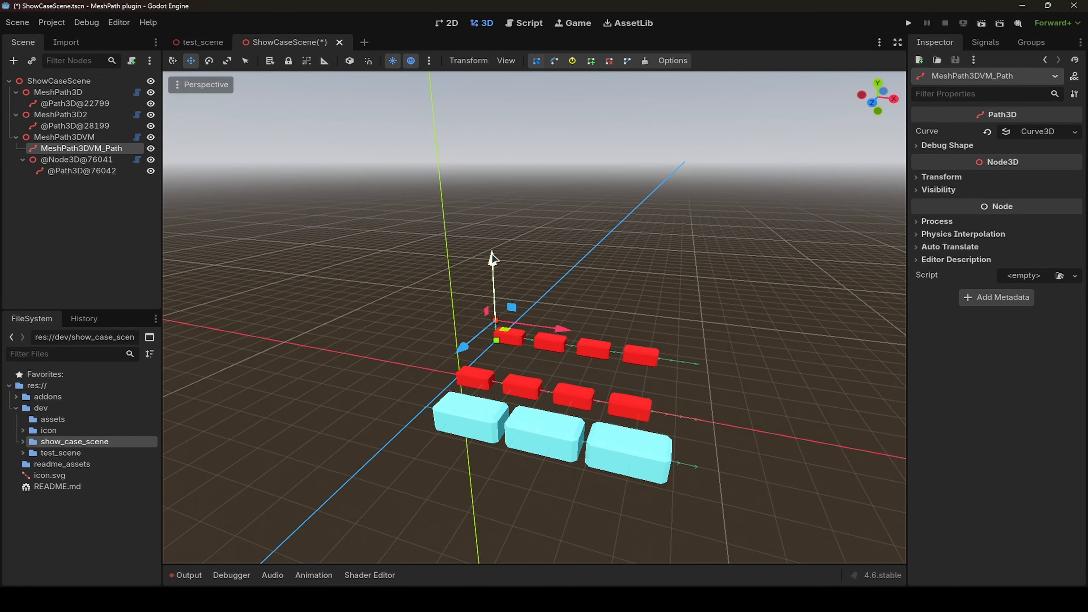
pyautogui.moveTo(493, 255); pyautogui.dragTo(489, 49)
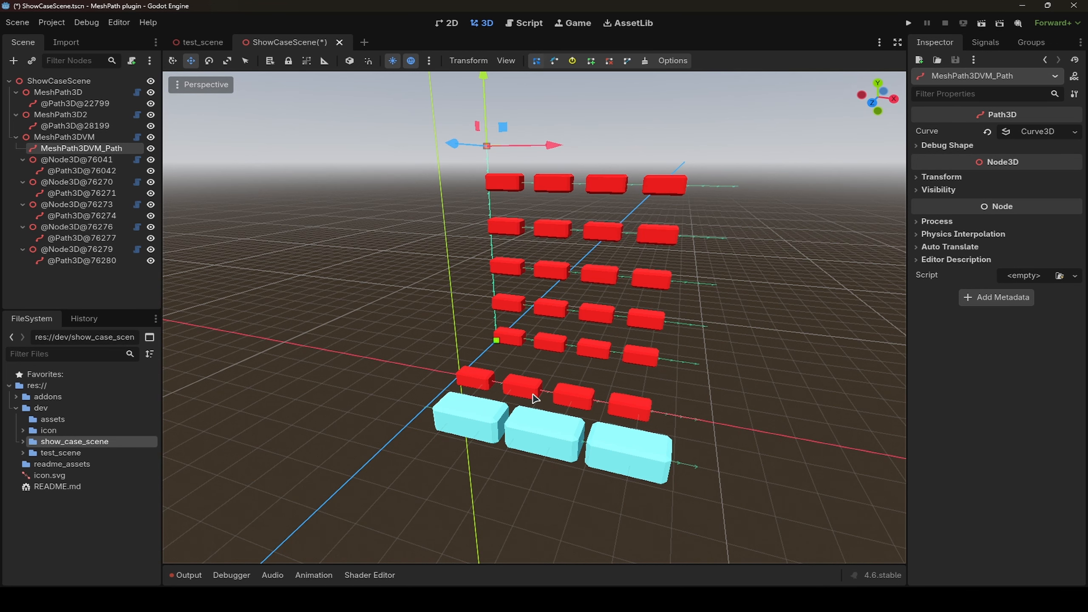
pyautogui.moveTo(748, 322)
pyautogui.mouseDown(button='right')
pyautogui.moveTo(767, 321)
pyautogui.moveTo(745, 318)
pyautogui.mouseUp(button='right')
pyautogui.press('s')
pyautogui.moveTo(432, 98)
pyautogui.mouseDown()
pyautogui.moveTo(429, 39)
pyautogui.moveTo(459, 230)
pyautogui.moveTo(452, 149)
pyautogui.moveTo(445, 99)
pyautogui.moveTo(458, 292)
pyautogui.moveTo(467, 80)
pyautogui.moveTo(445, 94)
pyautogui.mouseUp()
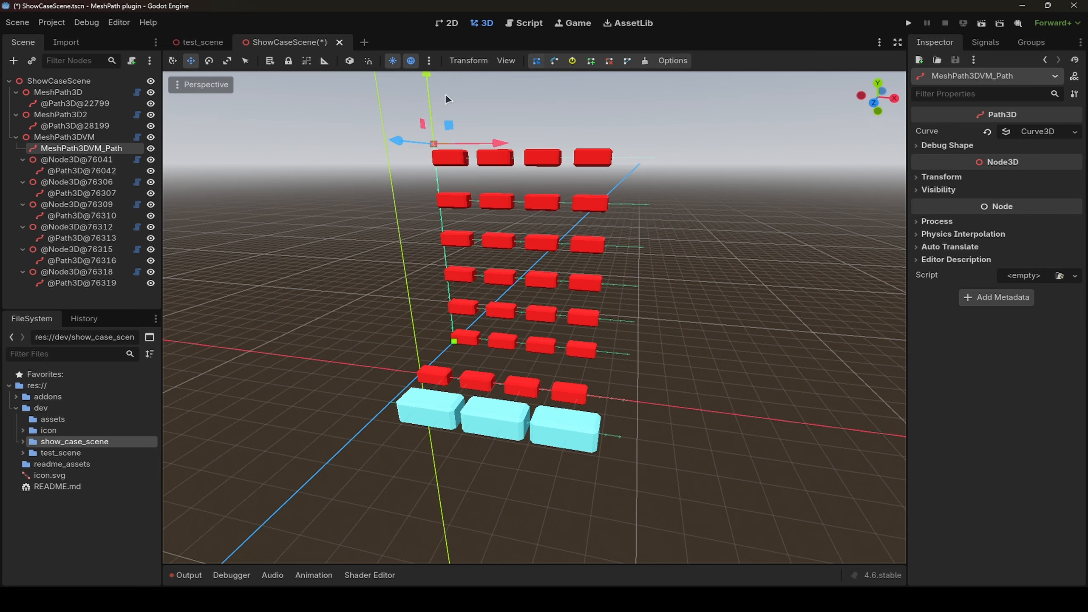
# Reduce the spacing Gap of MeshPath3DVM to 0.0.
pyautogui.click(64, 137)
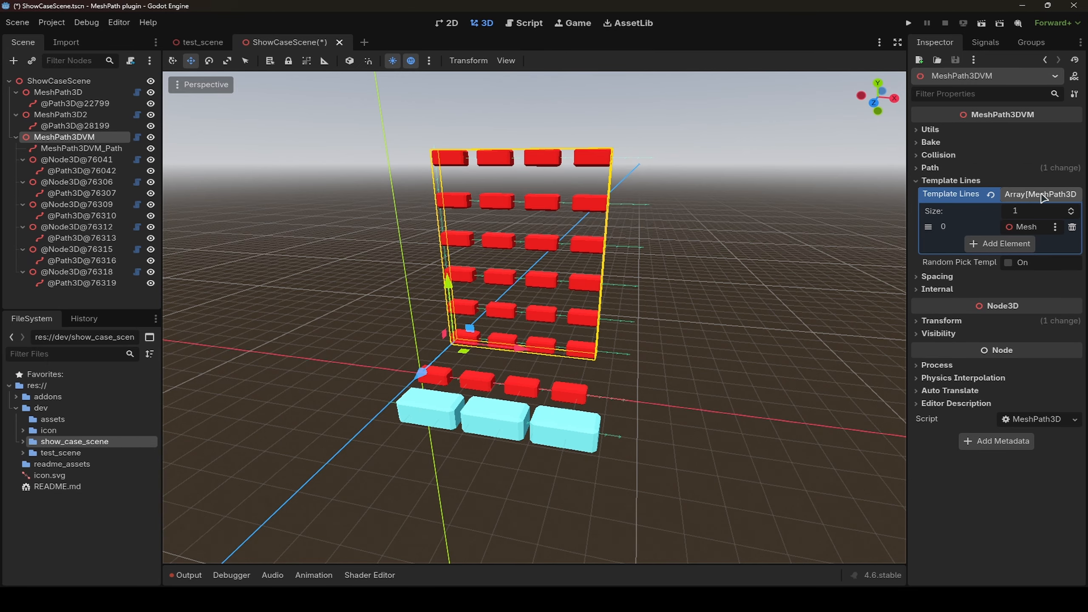
pyautogui.click(1041, 194)
pyautogui.click(937, 224)
pyautogui.moveTo(1027, 245); pyautogui.dragTo(1045, 234)
pyautogui.click(1048, 238)
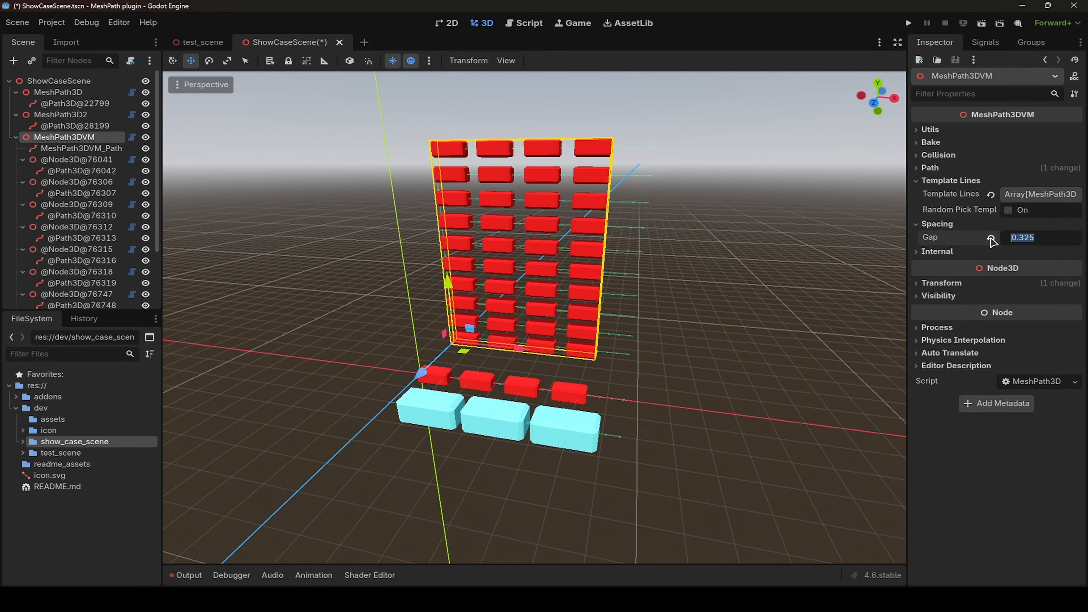
pyautogui.click(991, 238)
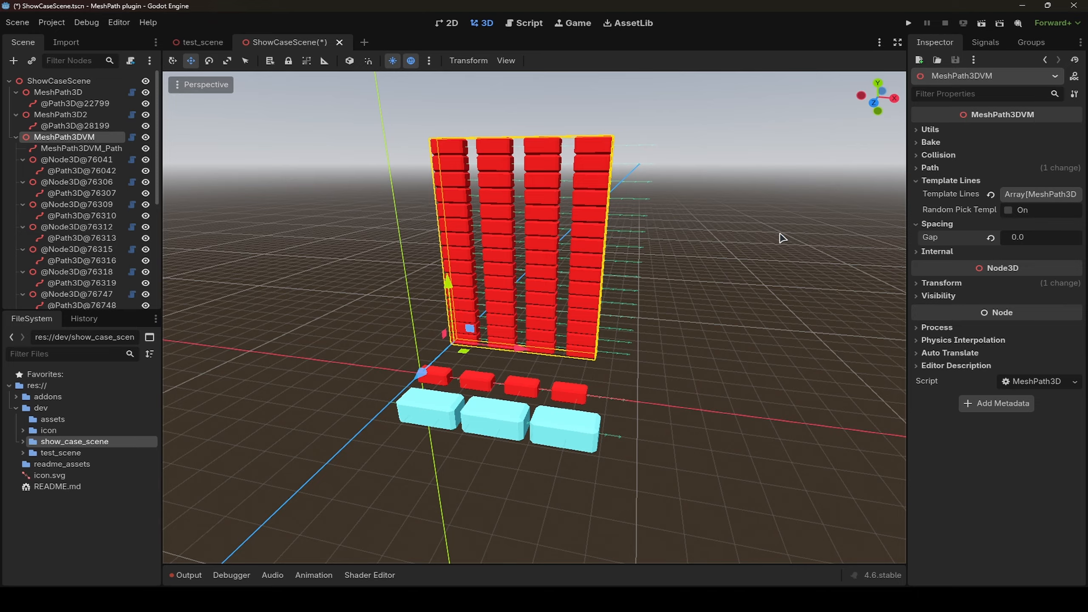
# Extend the original MeshPath3D red row to six blocks by moving its path's end point along the X axis.
pyautogui.click(17, 137)
pyautogui.click(60, 114)
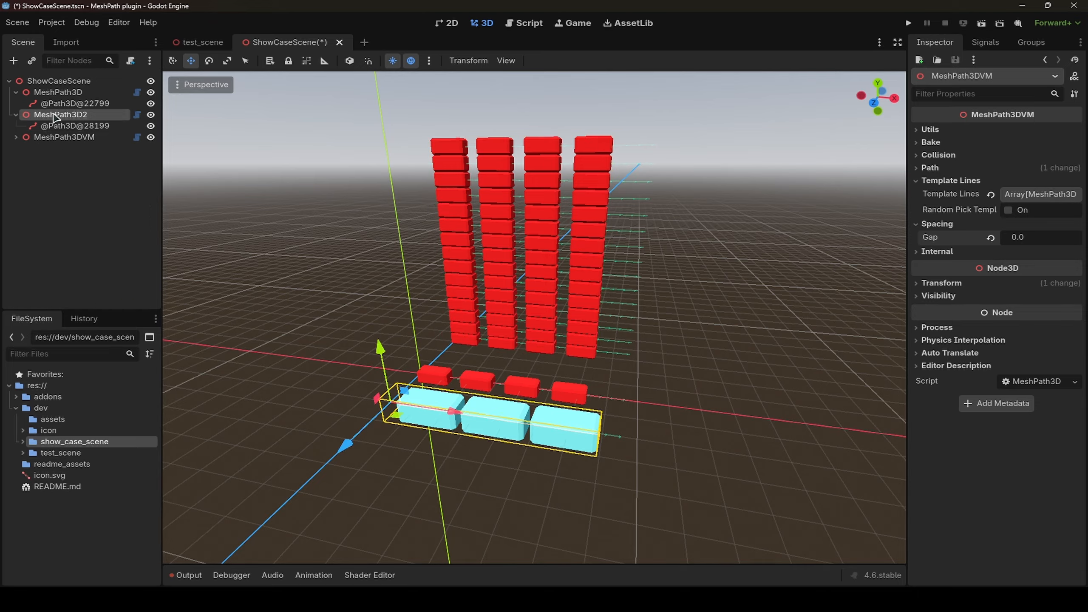
pyautogui.click(58, 92)
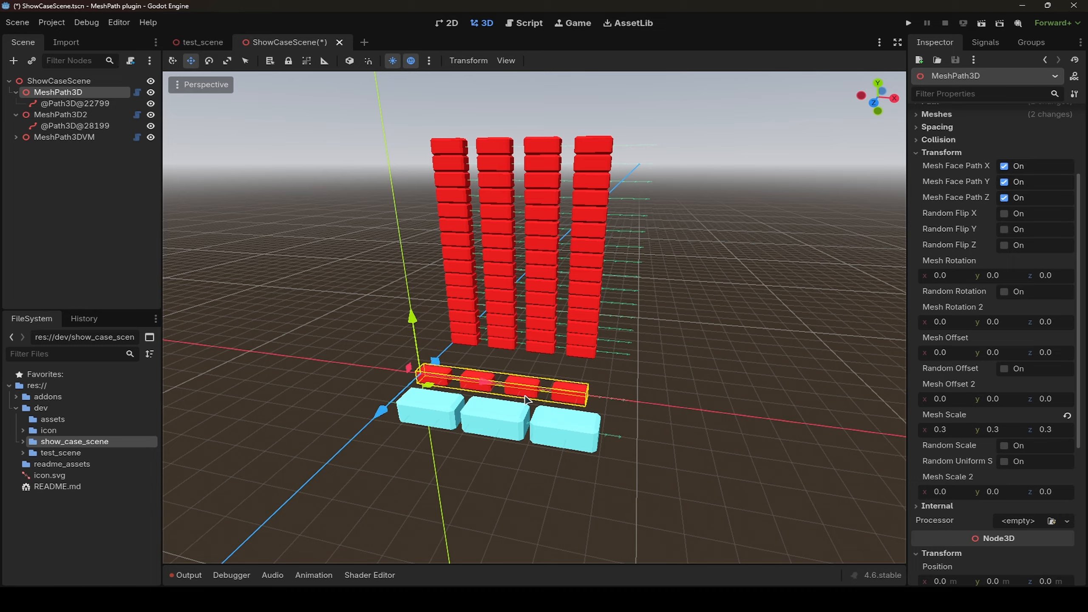
pyautogui.click(74, 103)
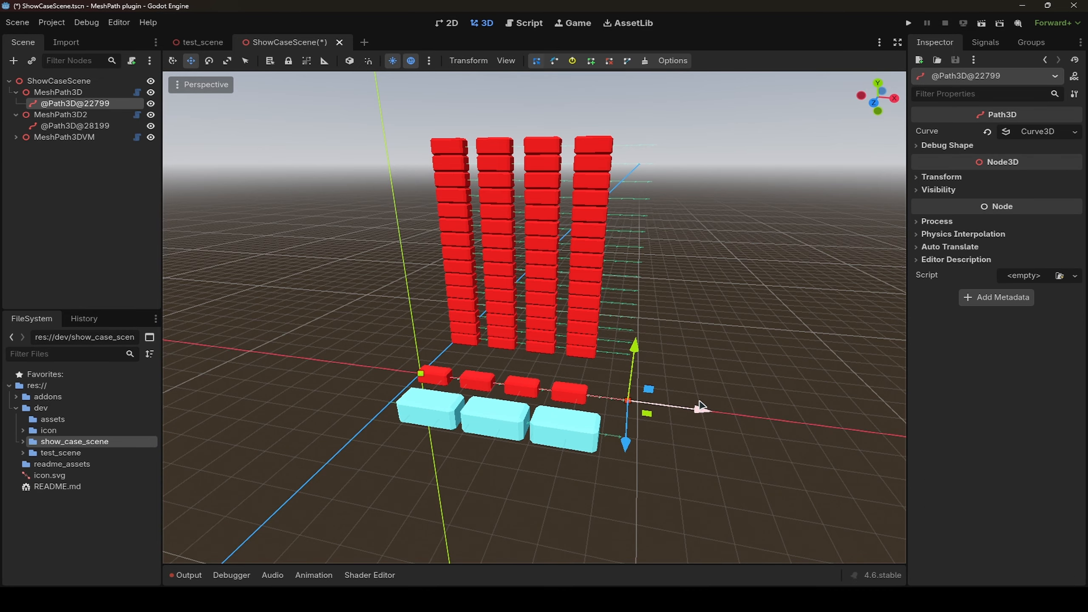
pyautogui.moveTo(703, 407); pyautogui.dragTo(745, 428)
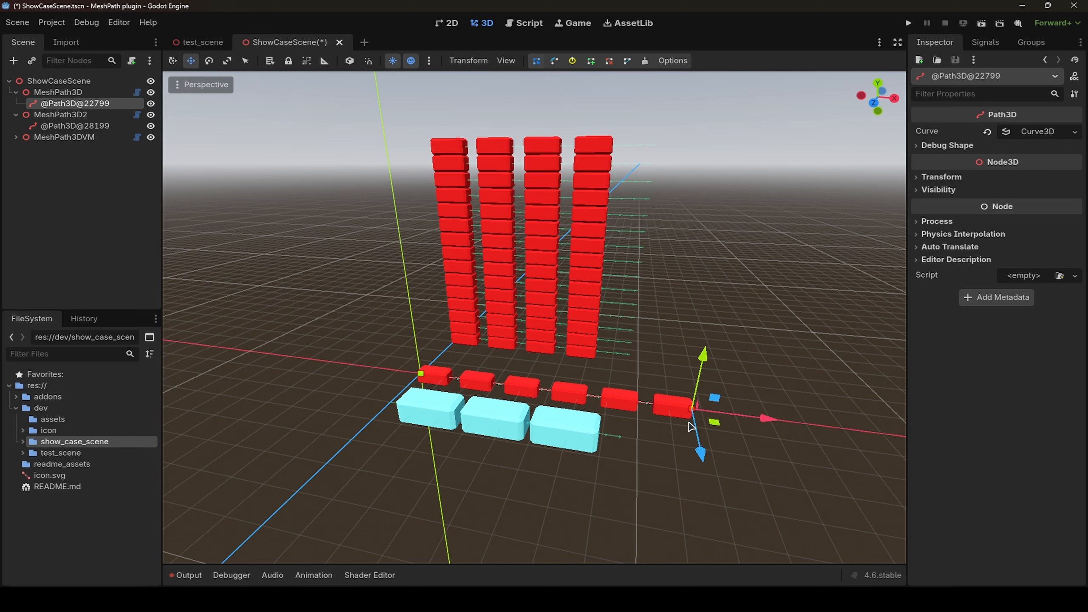
pyautogui.moveTo(767, 418); pyautogui.dragTo(783, 422)
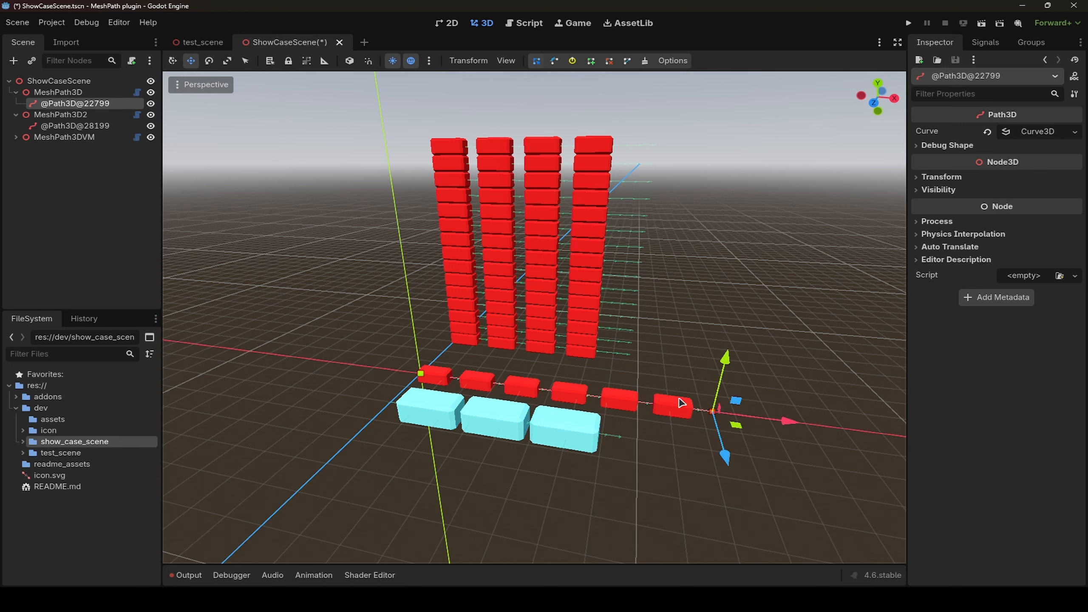
# Enable Share Multimeshes in the Internal settings of MeshPath3DVM.
pyautogui.click(64, 138)
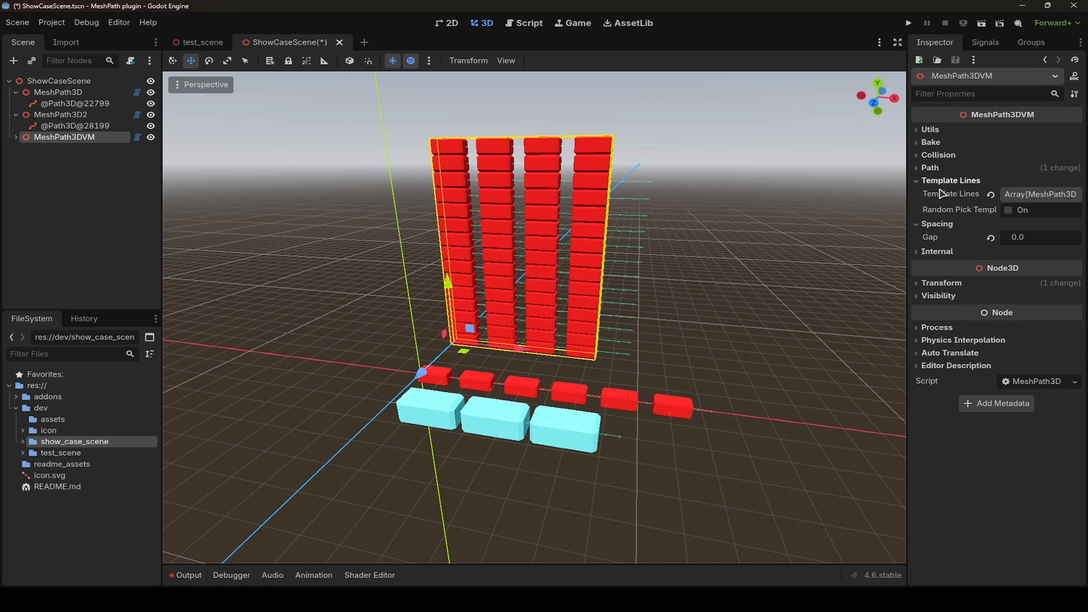
pyautogui.click(939, 252)
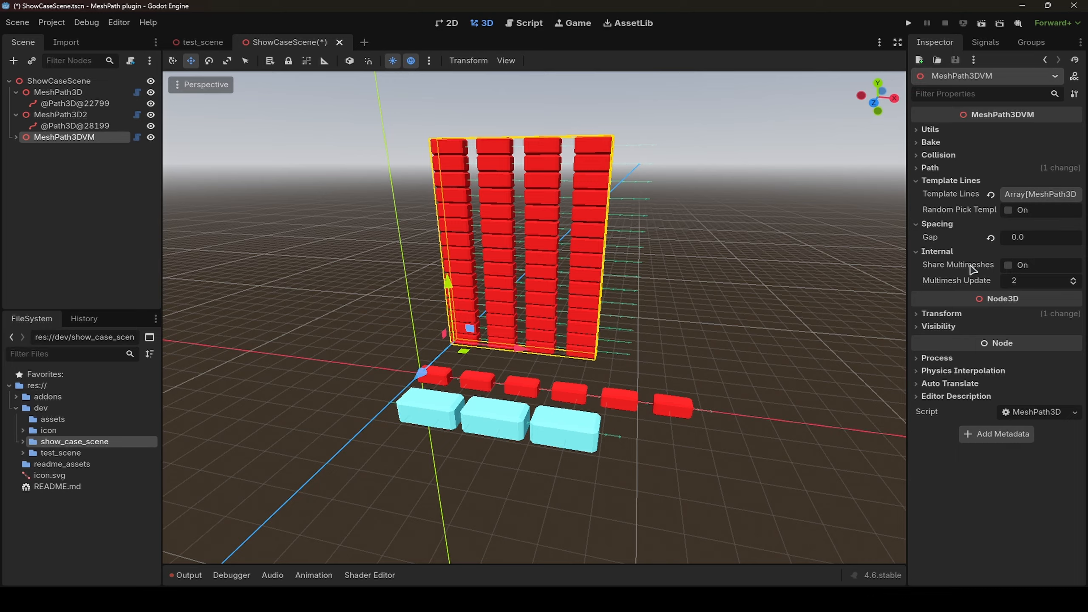
pyautogui.click(1008, 265)
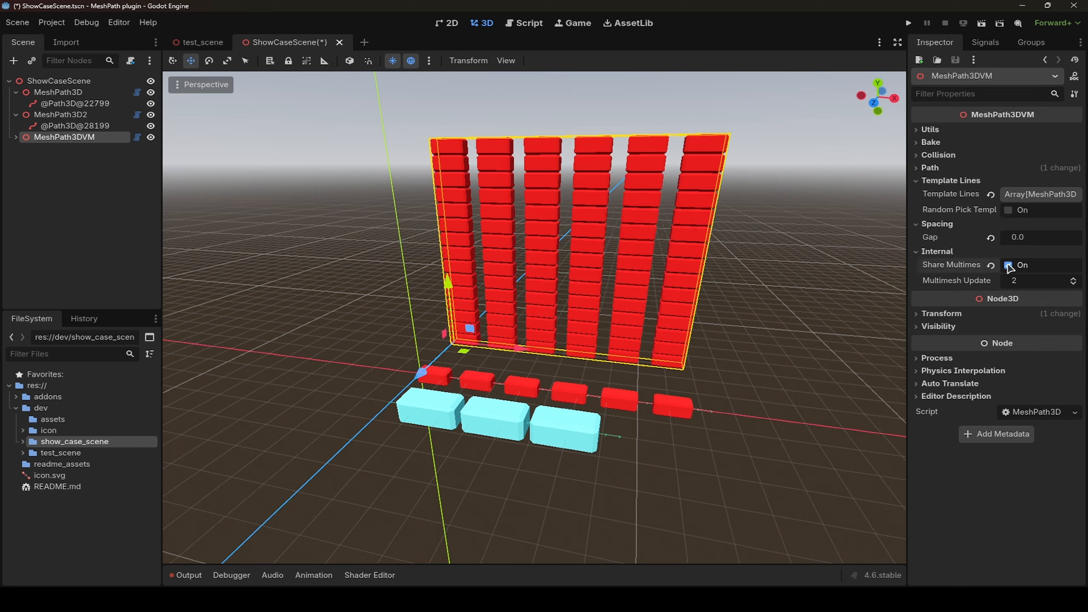
# Shorten the original MeshPath3D red row to five blocks by moving its path's end point back along the X axis.
pyautogui.click(53, 93)
pyautogui.click(52, 103)
pyautogui.moveTo(781, 396); pyautogui.dragTo(723, 403)
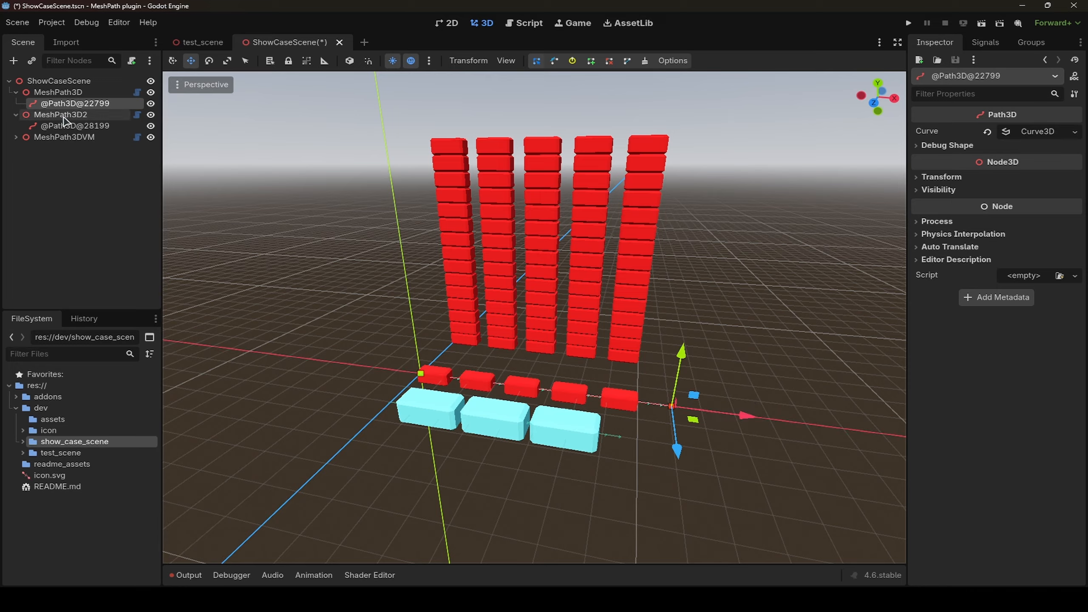
# Set MeshPath3D's spacing Gap Min to 0.0 and re-render the red row.
pyautogui.click(58, 92)
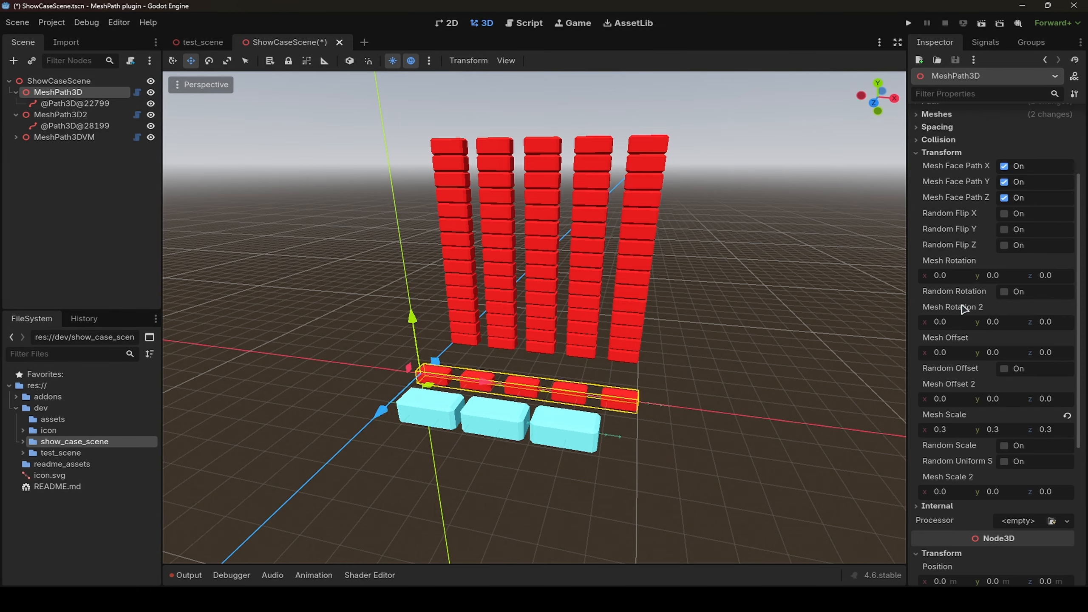
pyautogui.scroll(3, 960, 260)
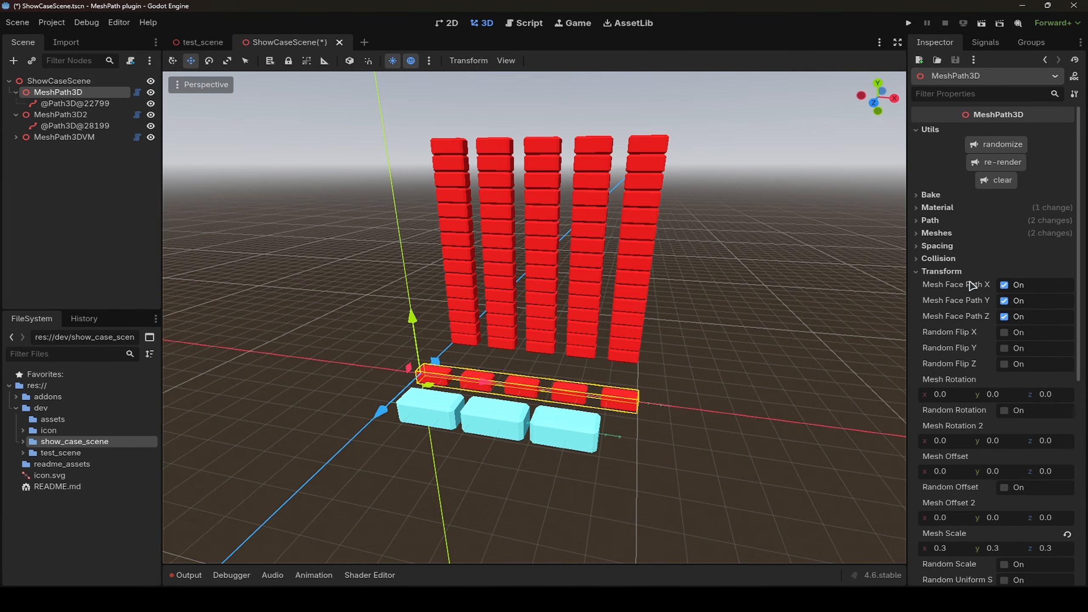
pyautogui.click(941, 247)
pyautogui.click(1033, 261)
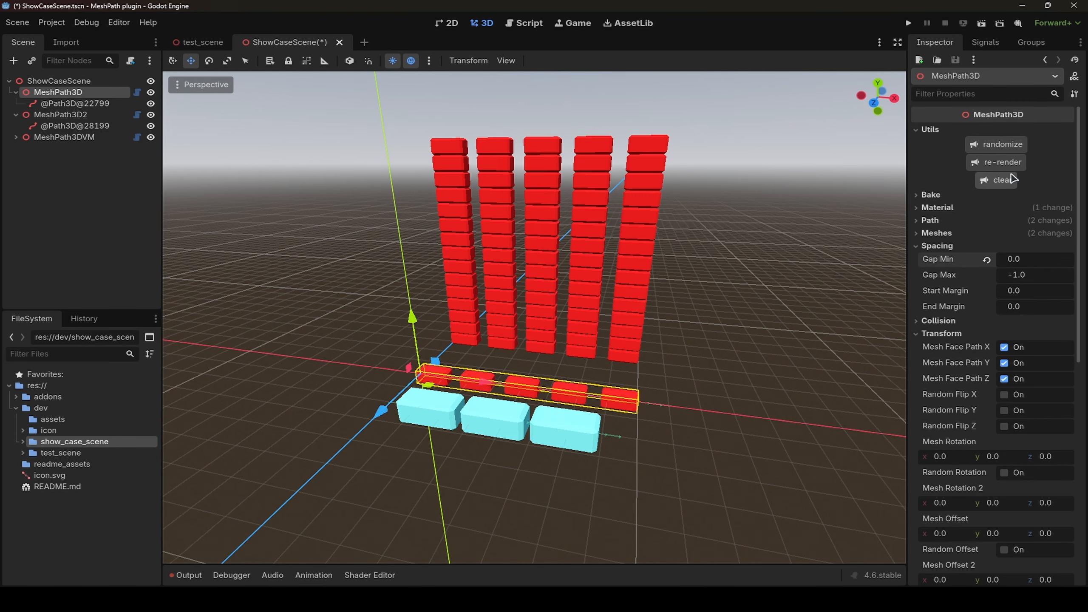
pyautogui.click(996, 162)
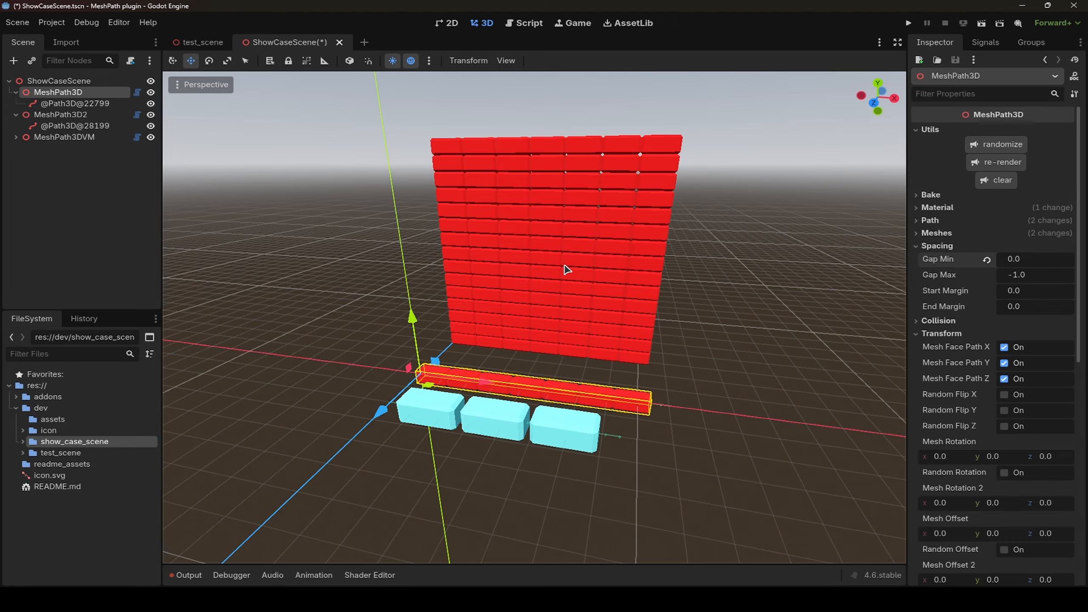
# Disable Share Multimeshes in the Internal settings of MeshPath3DVM.
pyautogui.moveTo(733, 249)
pyautogui.mouseDown(button='right')
pyautogui.moveTo(726, 259)
pyautogui.moveTo(744, 295)
pyautogui.moveTo(730, 247)
pyautogui.mouseUp(button='right')
pyautogui.click(52, 138)
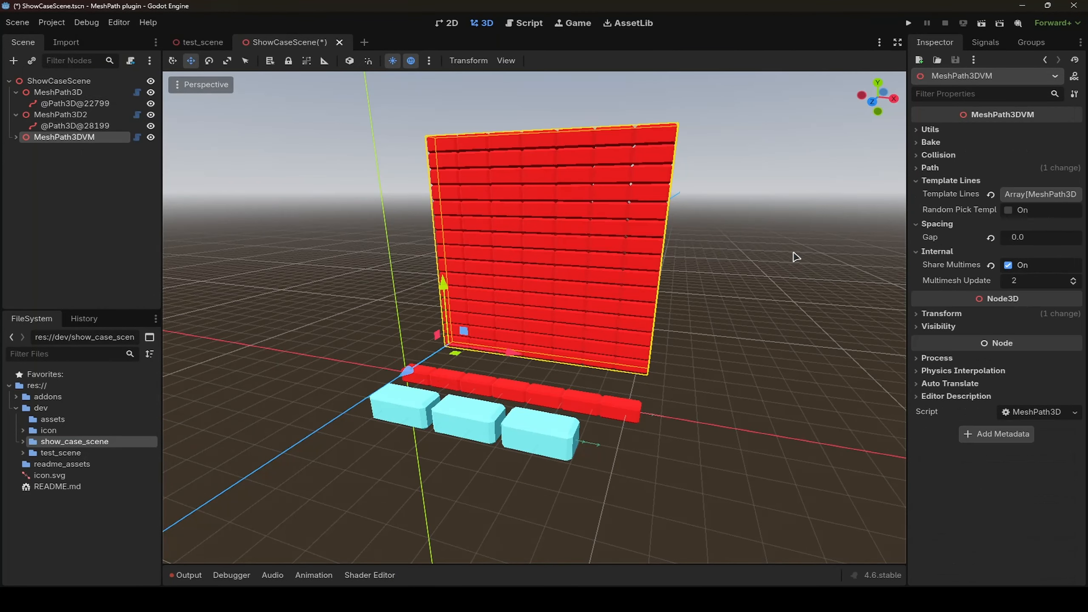
pyautogui.click(949, 252)
# Expand MeshPath3DVM's children and shorten the fourth row from the bottom by moving its path's end point back along the X axis.
pyautogui.click(15, 137)
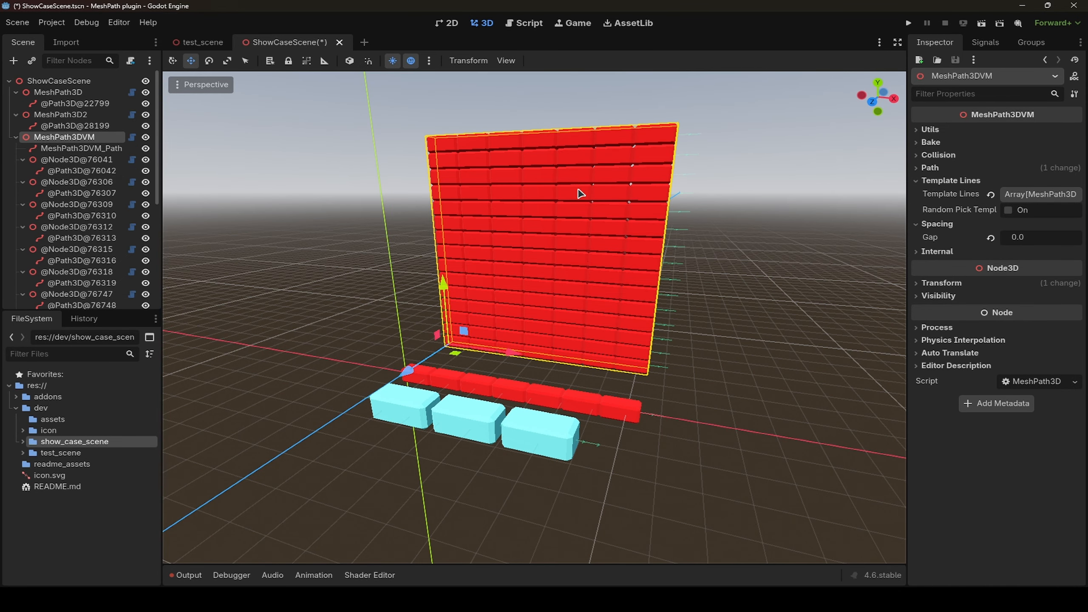
pyautogui.click(76, 227)
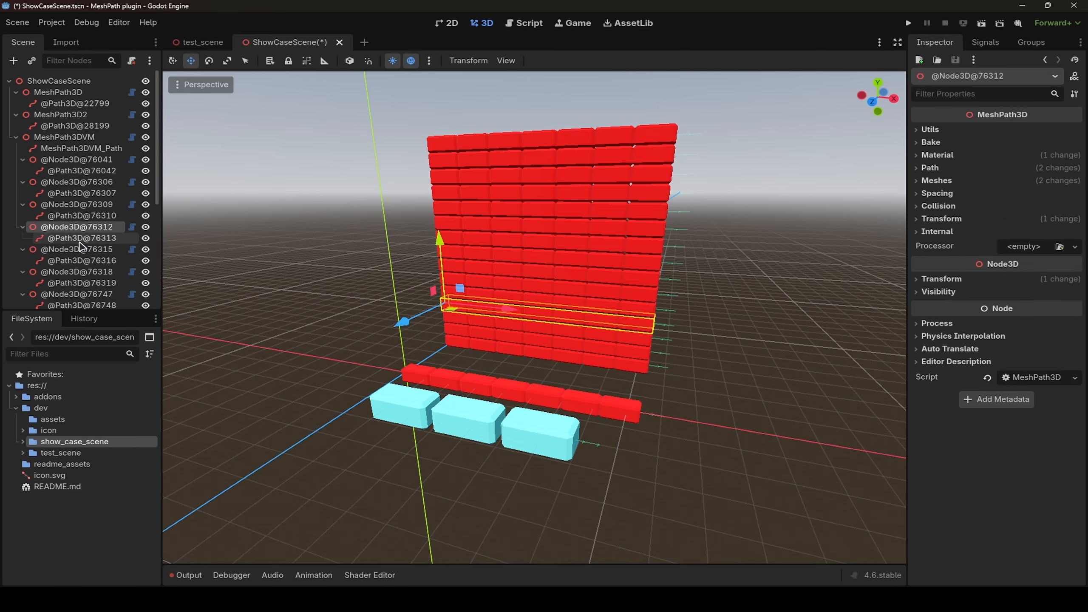
pyautogui.click(81, 238)
pyautogui.moveTo(688, 337); pyautogui.dragTo(607, 328)
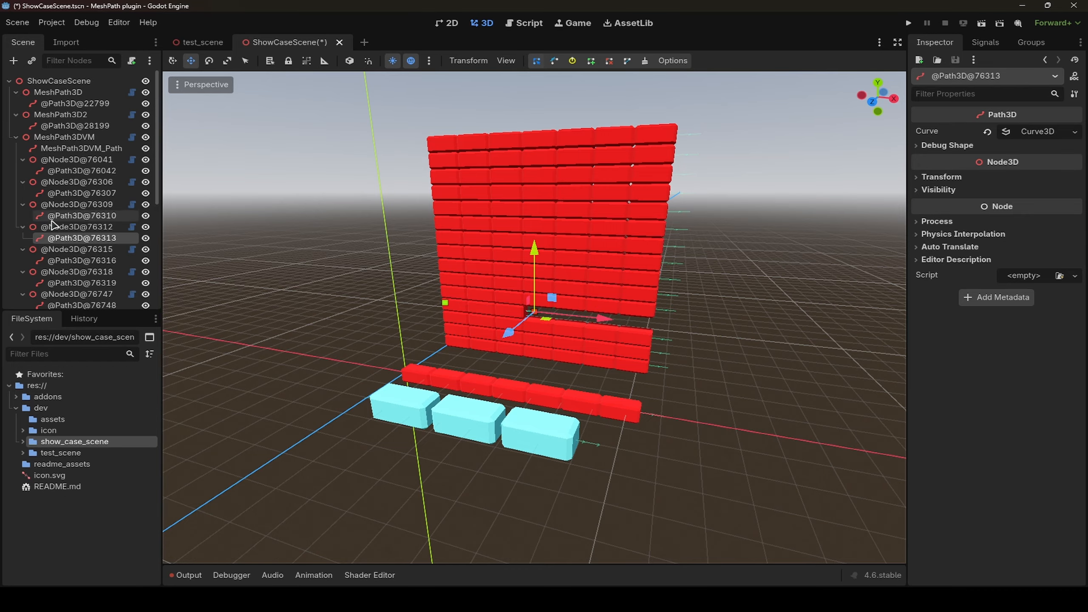
pyautogui.click(76, 226)
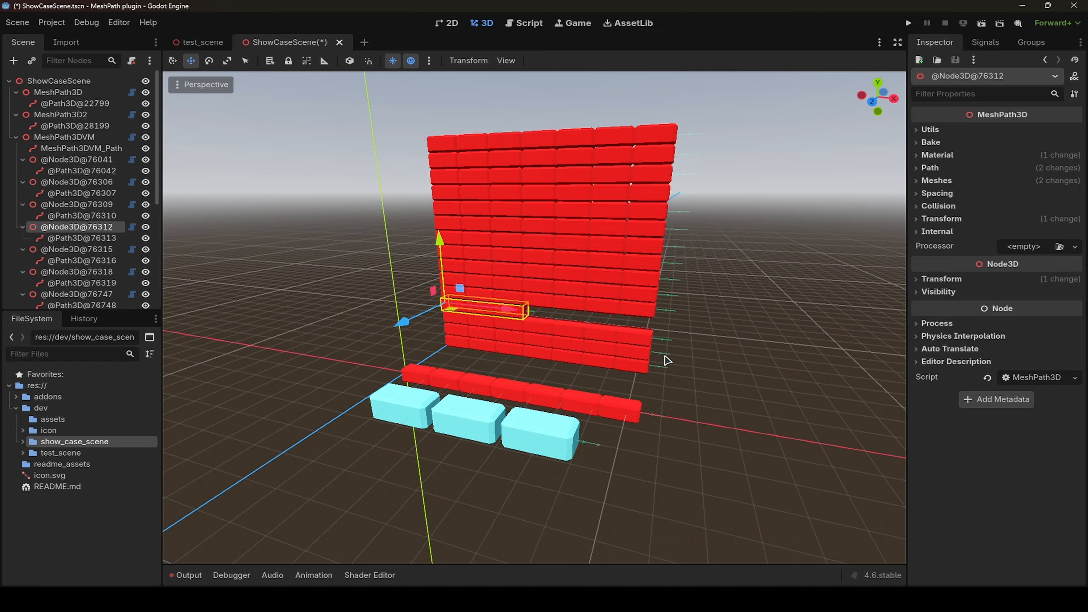
# Add a second element to MeshPath3DVM's Template Lines and assign the cyan block row, MeshPath3D2, to it.
pyautogui.click(64, 136)
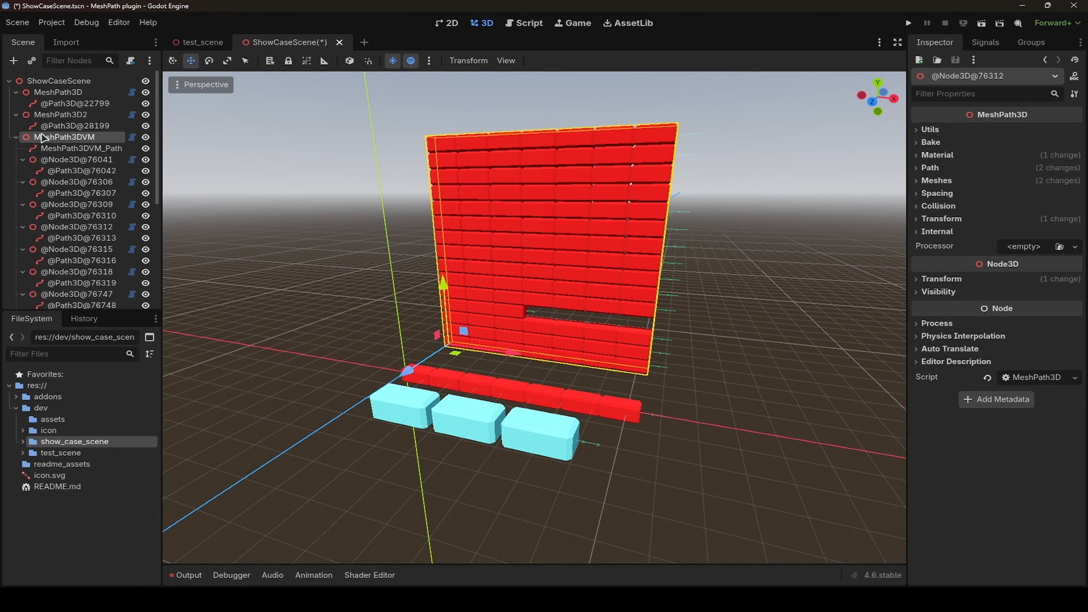
pyautogui.click(986, 252)
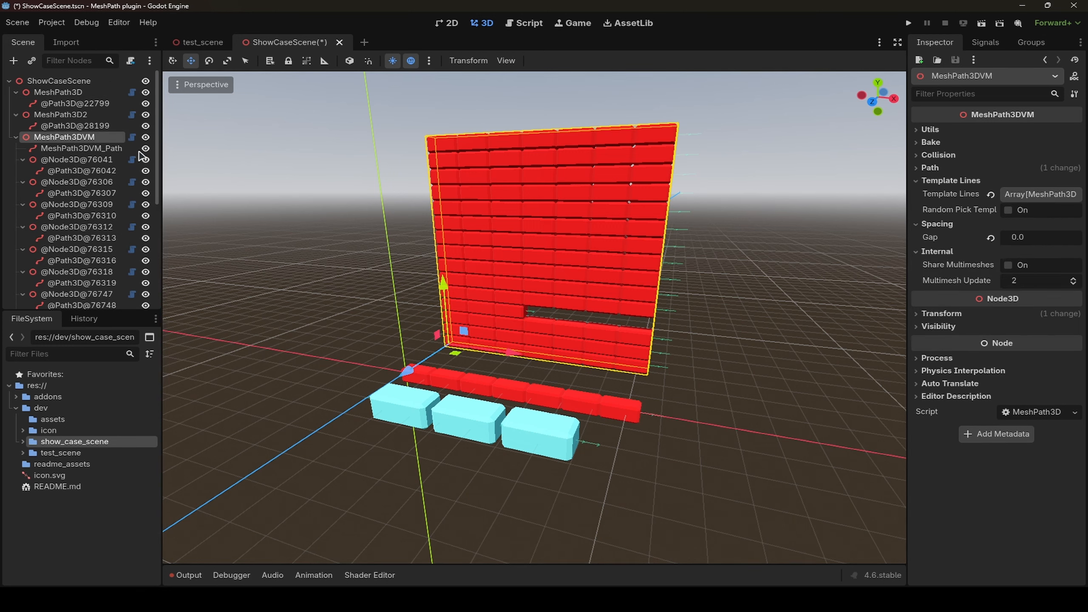
pyautogui.click(1040, 194)
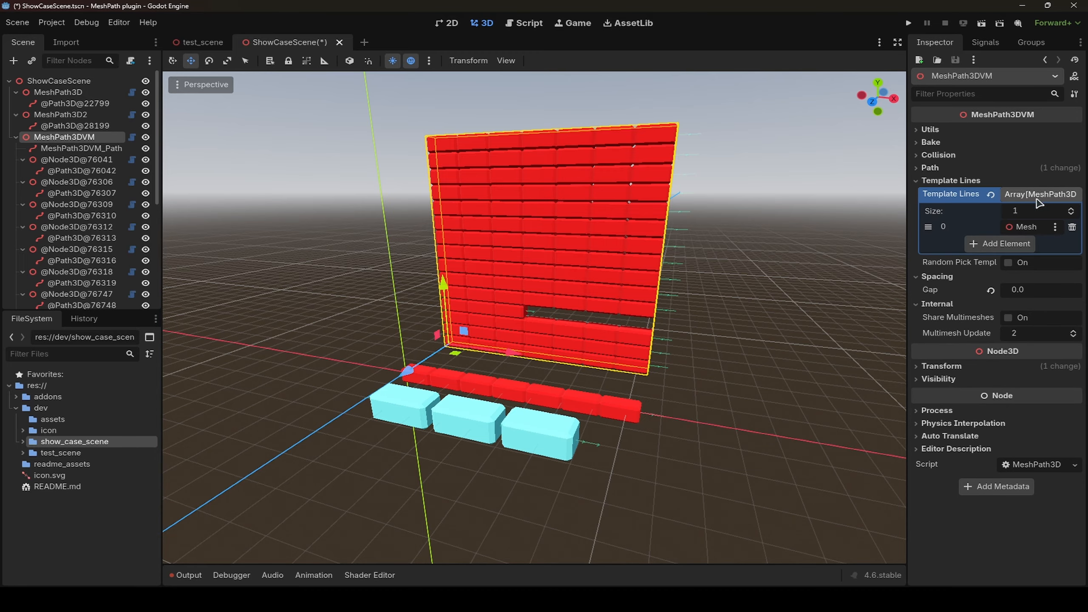
pyautogui.click(985, 245)
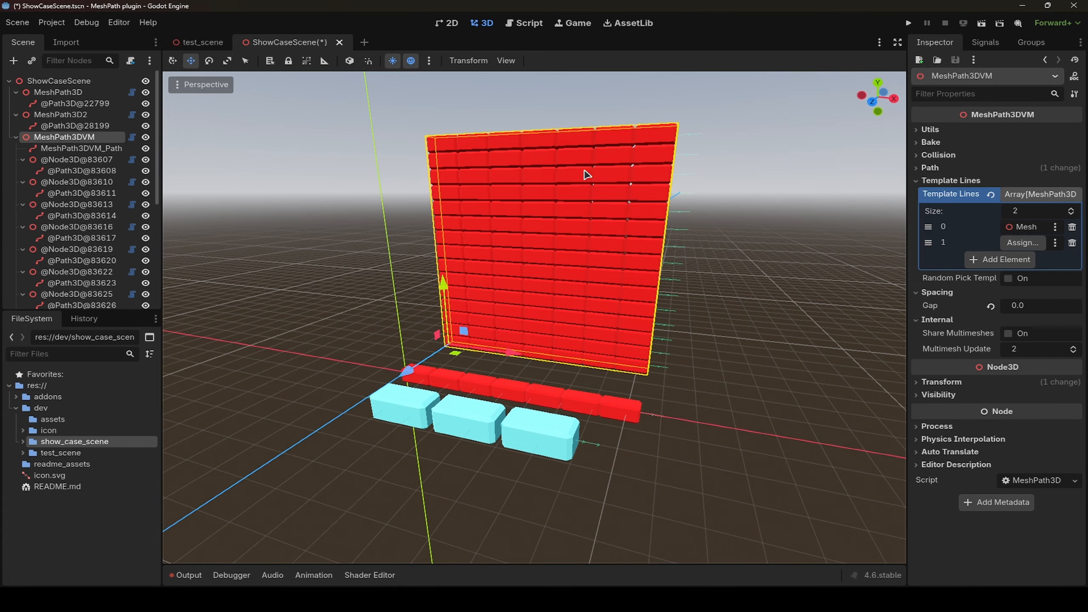
pyautogui.click(1024, 242)
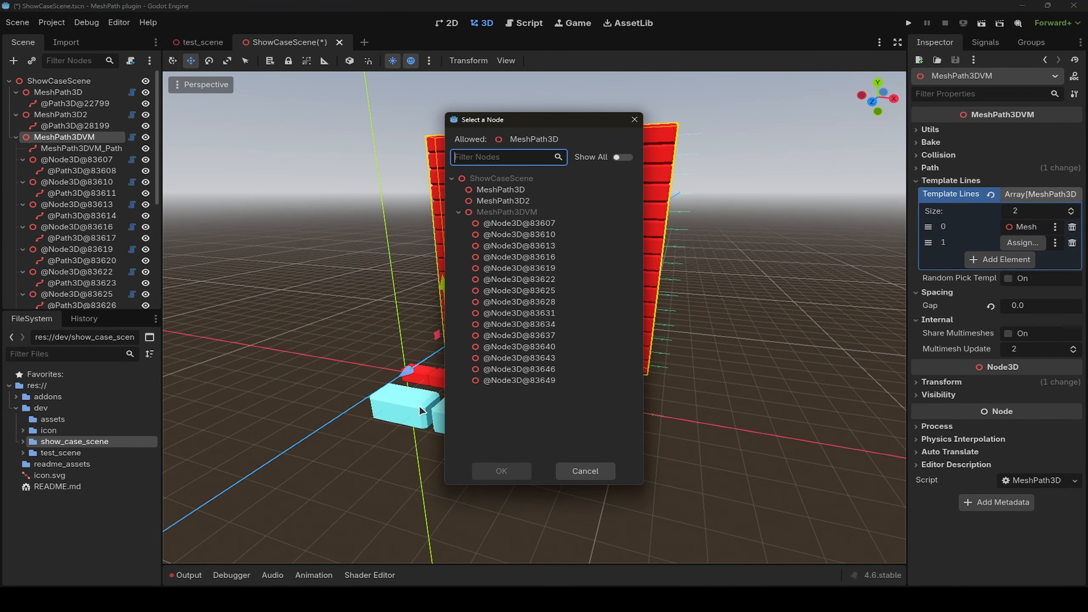
pyautogui.click(508, 202)
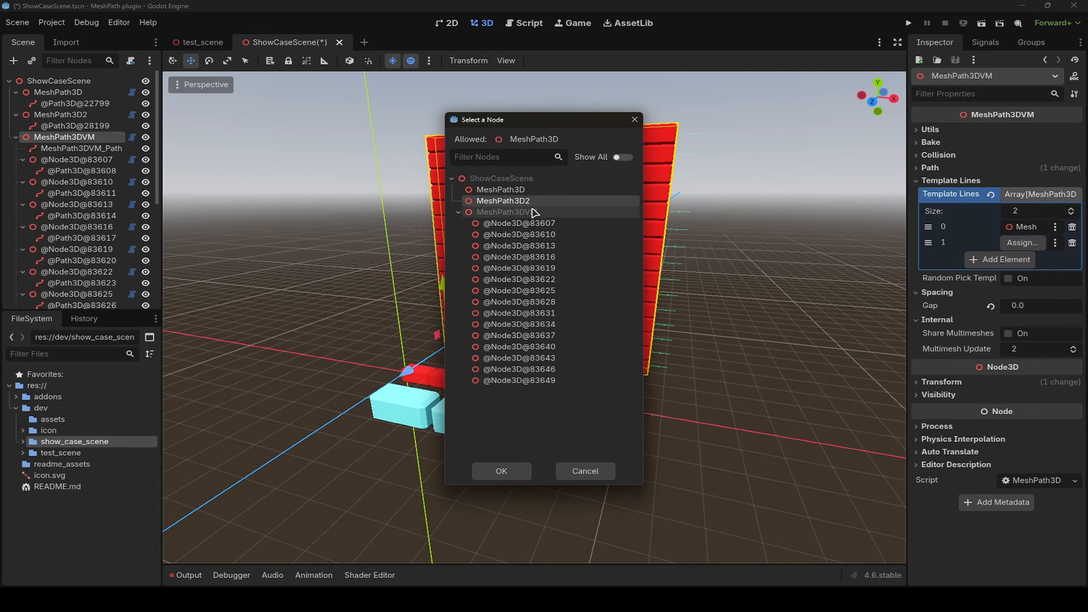
pyautogui.doubleClick(524, 204)
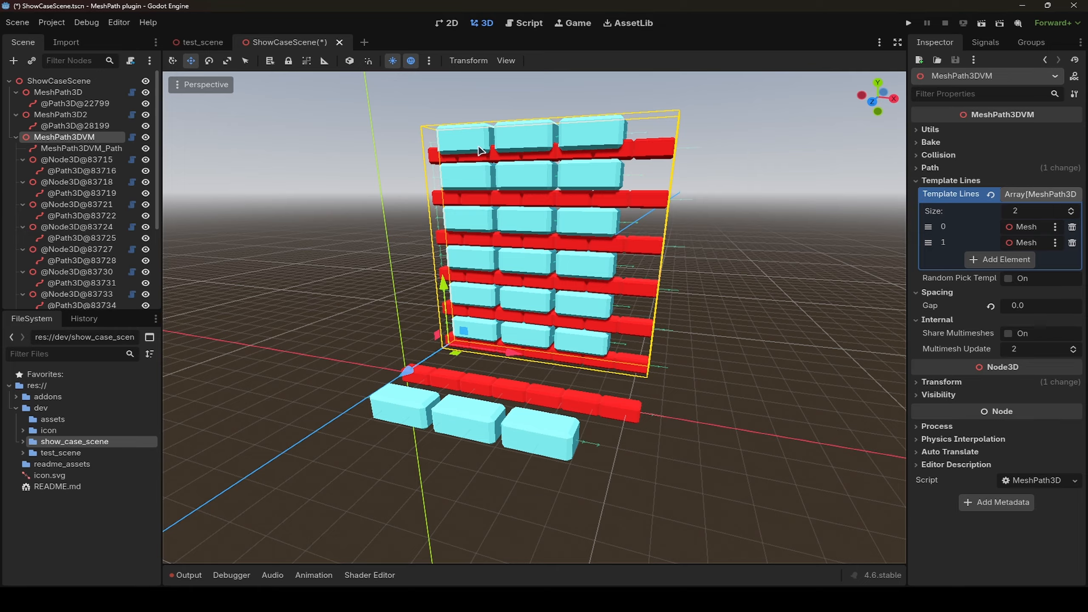
# Lower the end point of MeshPath3DVM_Path along the Y axis until the stack has eleven alternating rows, ending in red.
pyautogui.click(81, 148)
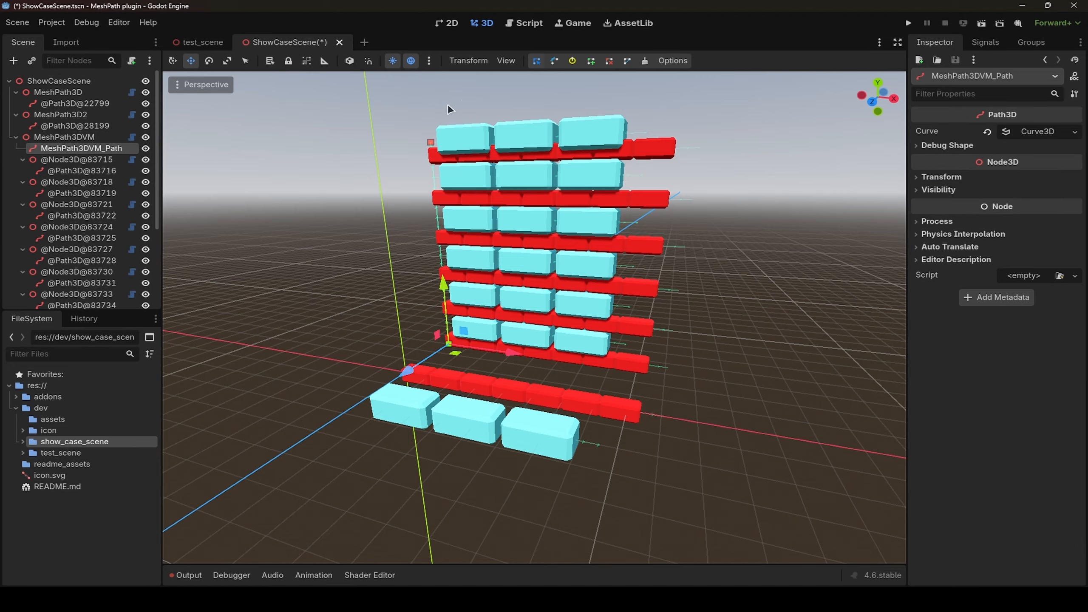
pyautogui.scroll(-2, 462, 87)
pyautogui.moveTo(440, 95)
pyautogui.mouseDown()
pyautogui.moveTo(440, 111)
pyautogui.moveTo(431, 87)
pyautogui.moveTo(426, 102)
pyautogui.mouseUp()
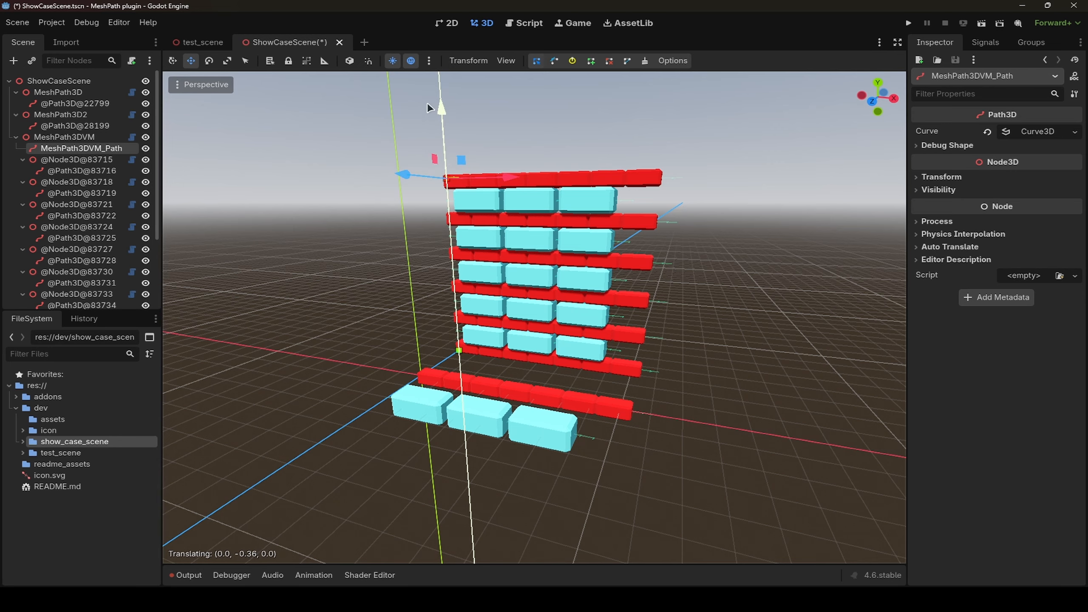
pyautogui.scroll(3, 723, 274)
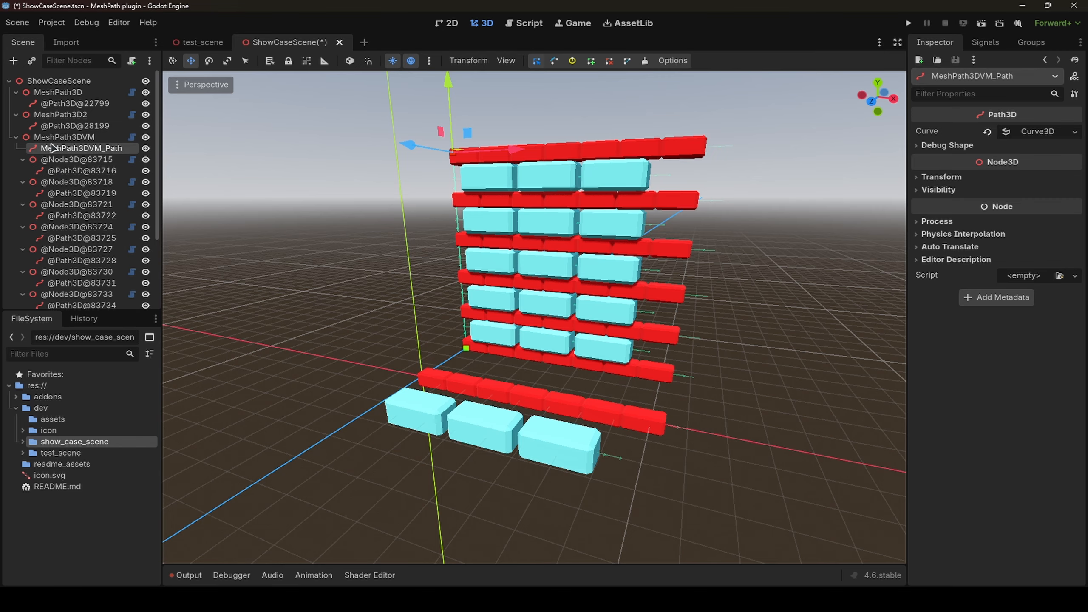
# Turn on random picking of template lines for MeshPath3DVM.
pyautogui.click(81, 138)
pyautogui.click(1039, 195)
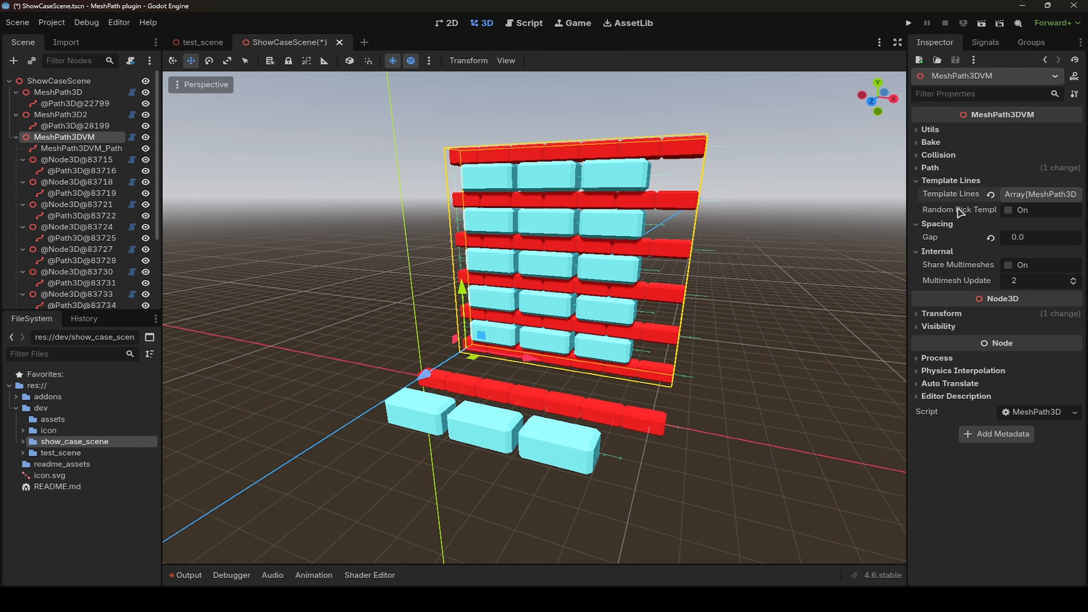
pyautogui.click(1009, 210)
# Randomize the lines of MeshPath3DVM repeatedly to shuffle the order of its red and cyan rows.
pyautogui.click(938, 129)
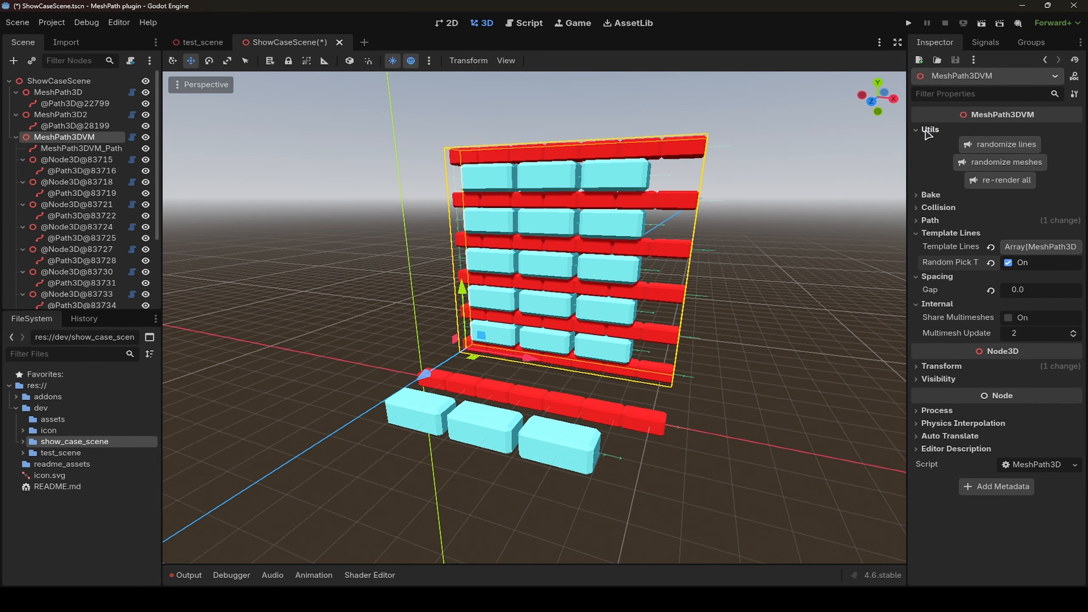
pyautogui.click(1005, 148)
pyautogui.click(1005, 148)
pyautogui.click(1004, 148)
pyautogui.click(1005, 148)
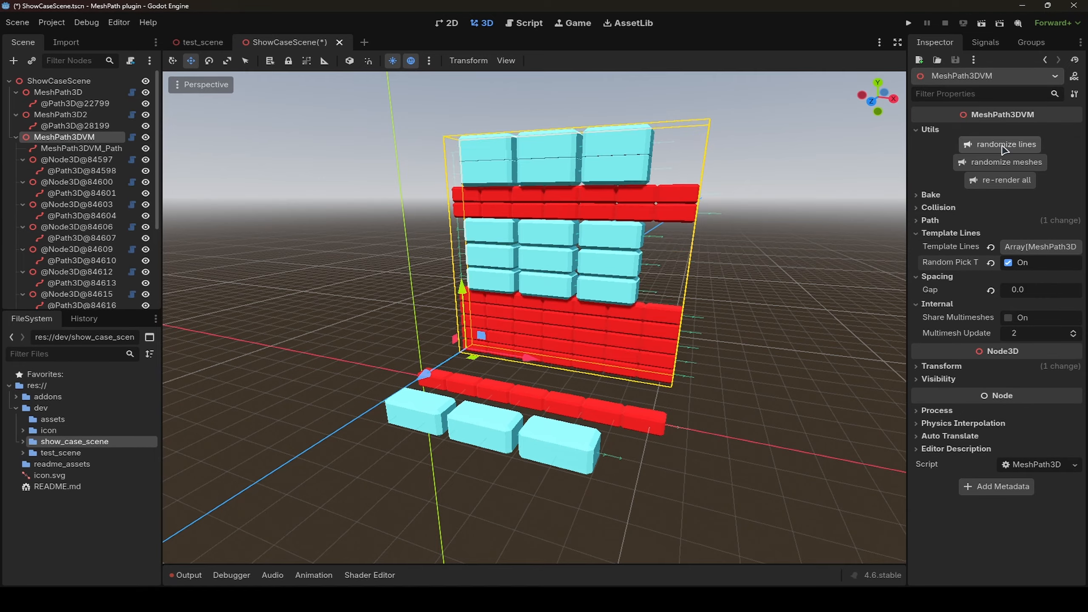
pyautogui.click(1004, 148)
pyautogui.click(998, 145)
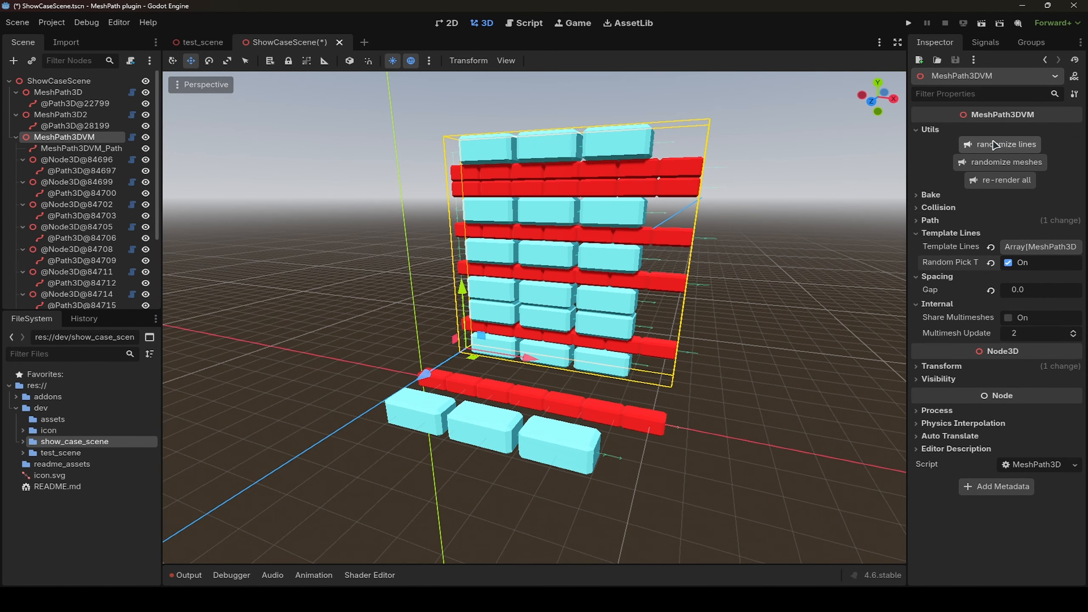
pyautogui.click(998, 145)
pyautogui.click(999, 145)
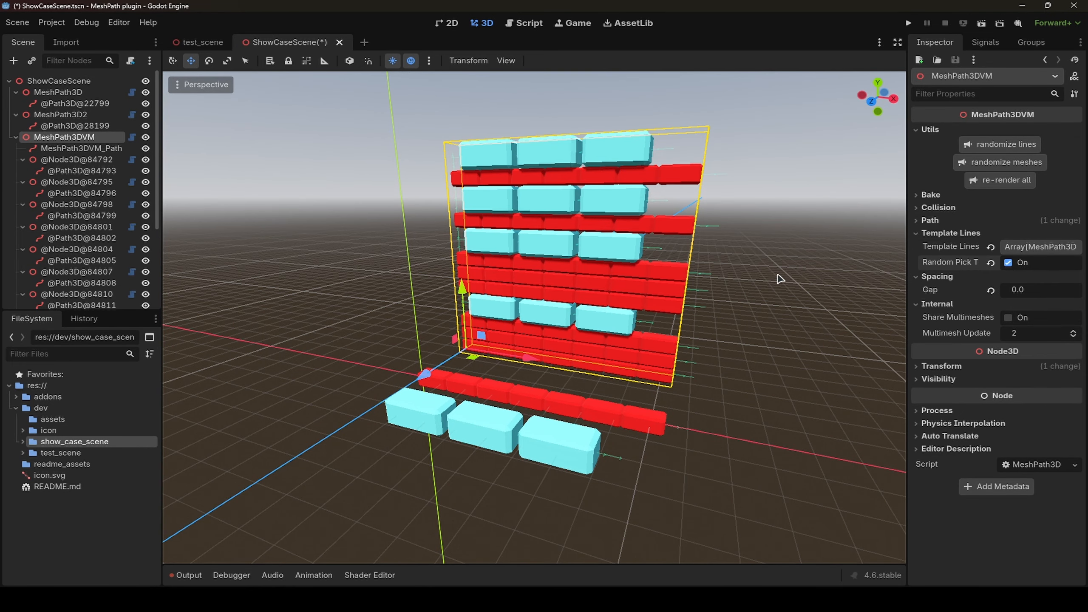
# Enable Random Rotation on the red MeshPath3D row and set its Mesh Rotation 2 Y value to 180.0.
pyautogui.moveTo(778, 273); pyautogui.dragTo(779, 292, button='right')
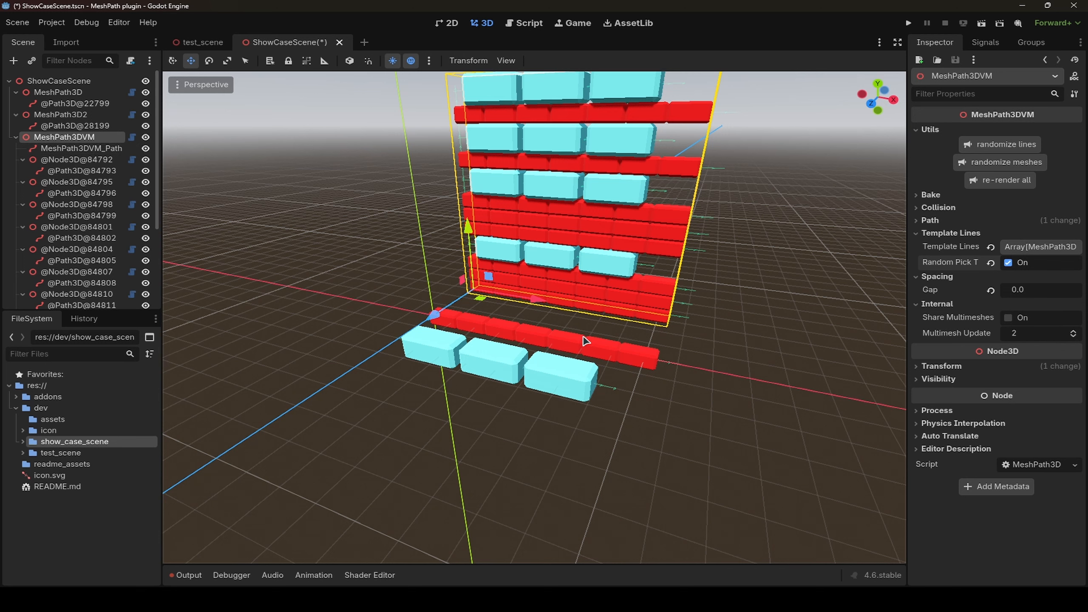
pyautogui.click(75, 104)
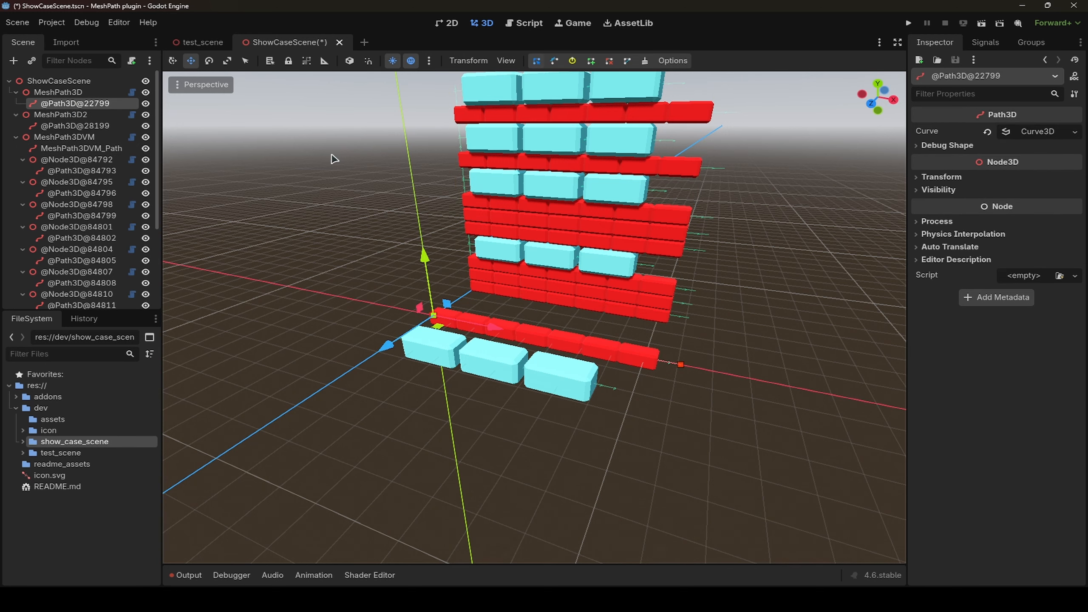
pyautogui.click(54, 93)
pyautogui.scroll(-5, 973, 377)
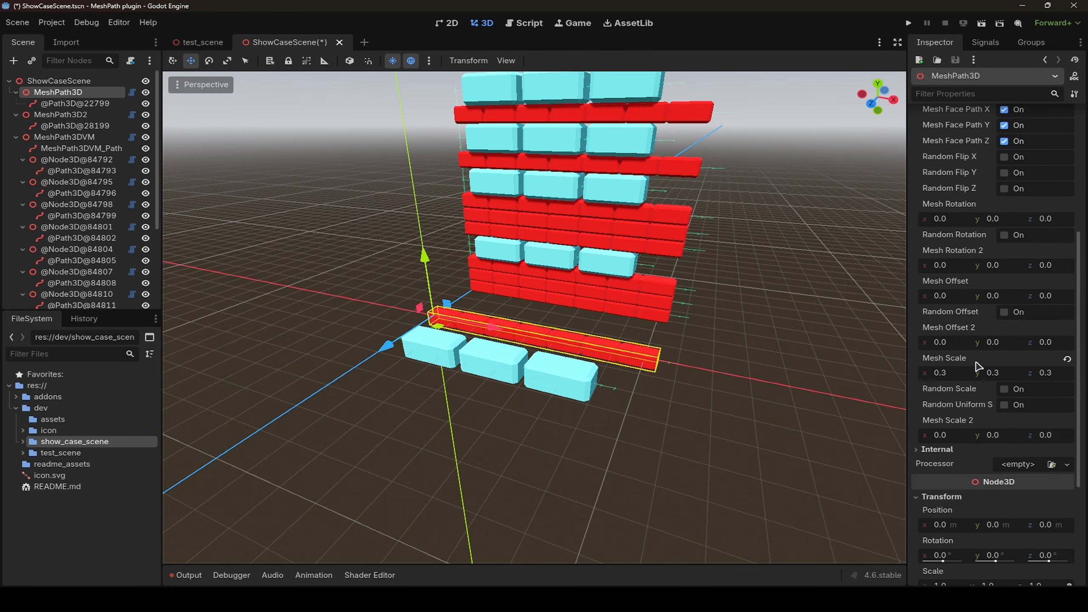
pyautogui.click(1005, 294)
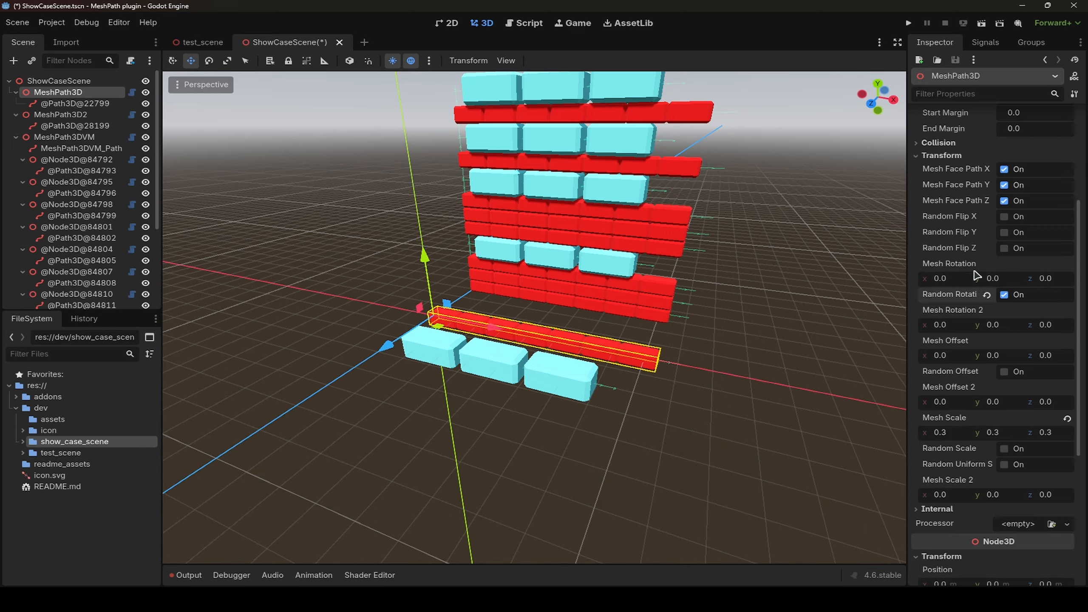
pyautogui.click(1002, 324)
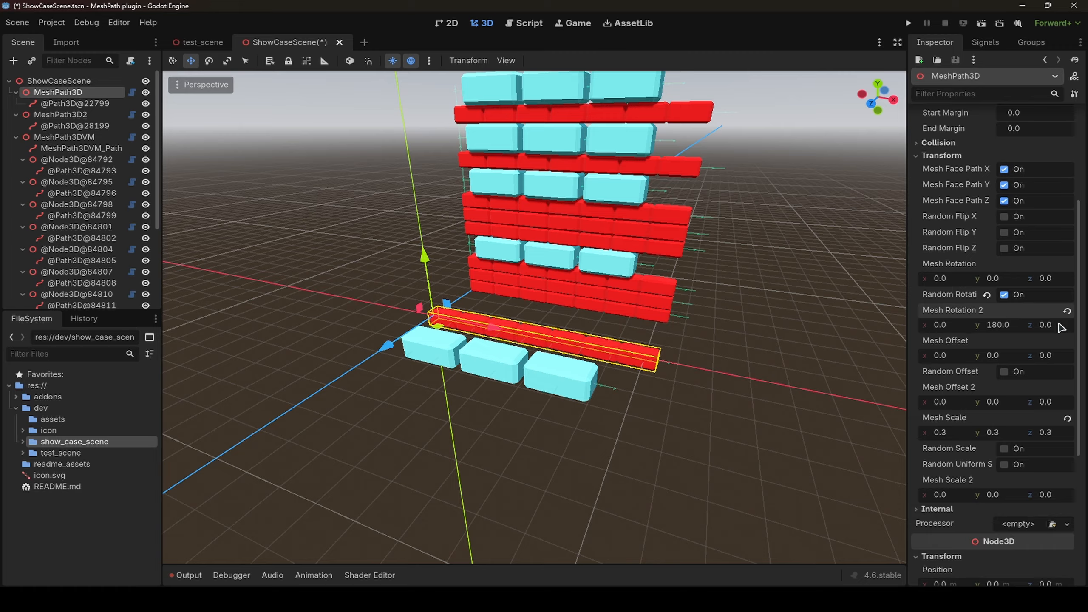
# Randomize the red MeshPath3D row repeatedly to give its blocks different rotations.
pyautogui.scroll(5, 1059, 326)
pyautogui.click(996, 144)
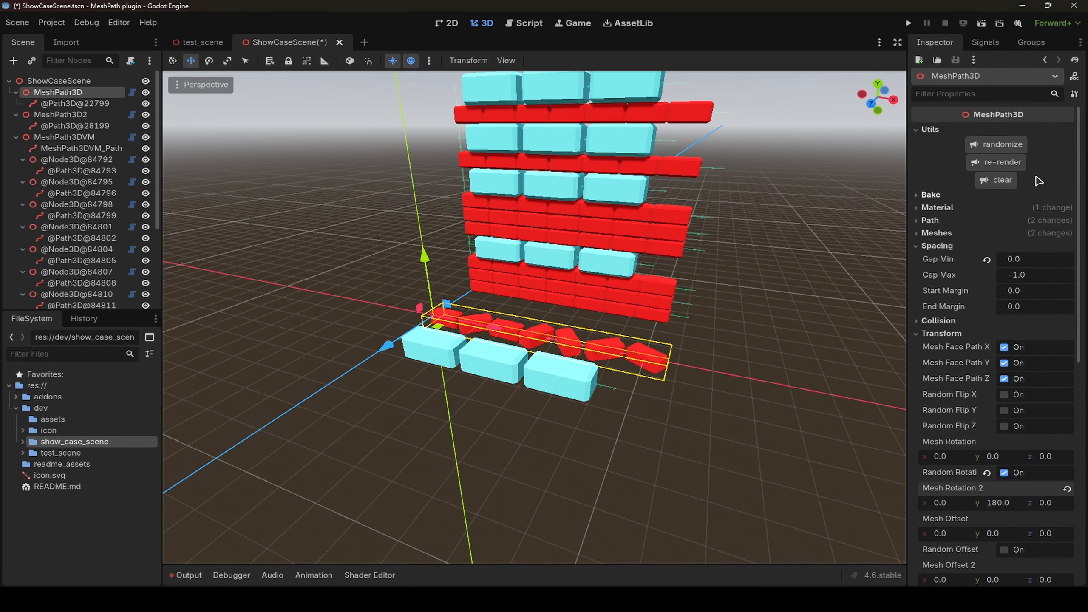
pyautogui.click(998, 145)
pyautogui.click(997, 145)
pyautogui.click(998, 145)
pyautogui.click(999, 146)
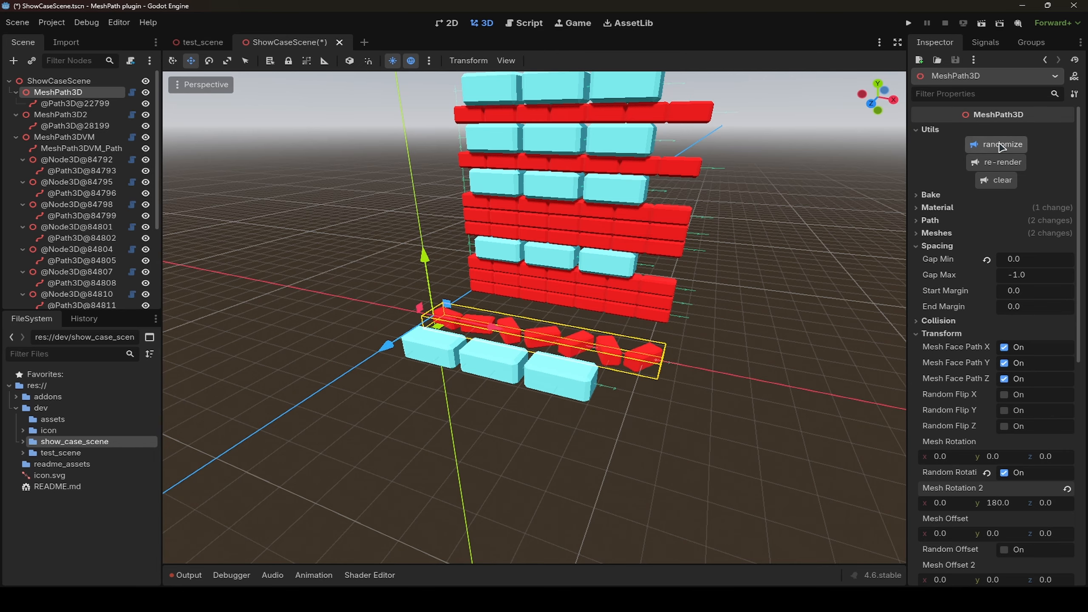
# Re-render all rows of MeshPath3DVM with the random rotation settings of the red template row.
pyautogui.scroll(-1, 741, 315)
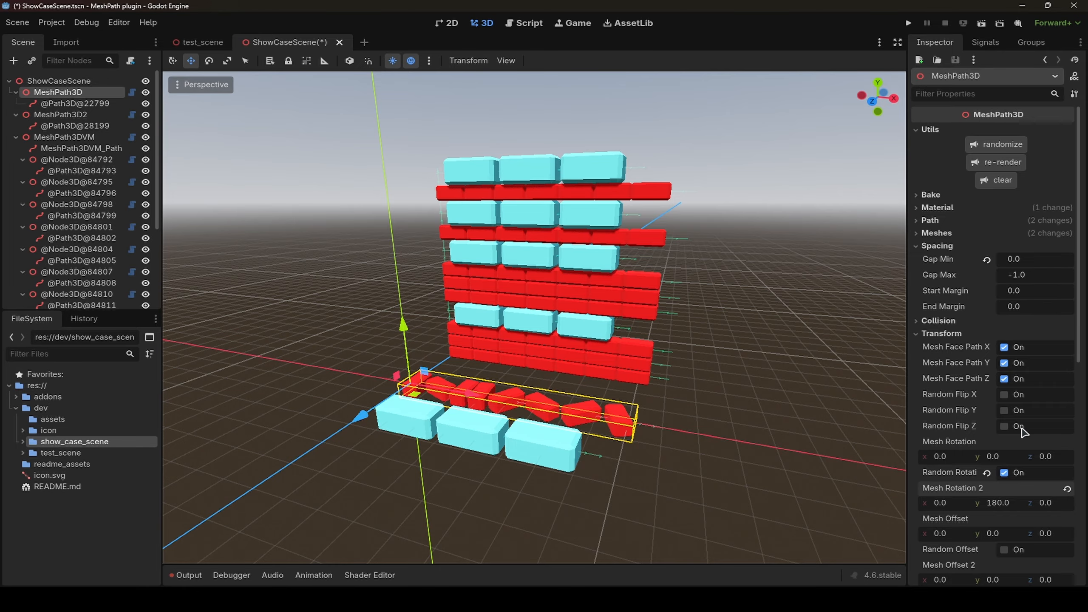
pyautogui.scroll(-3, 1021, 430)
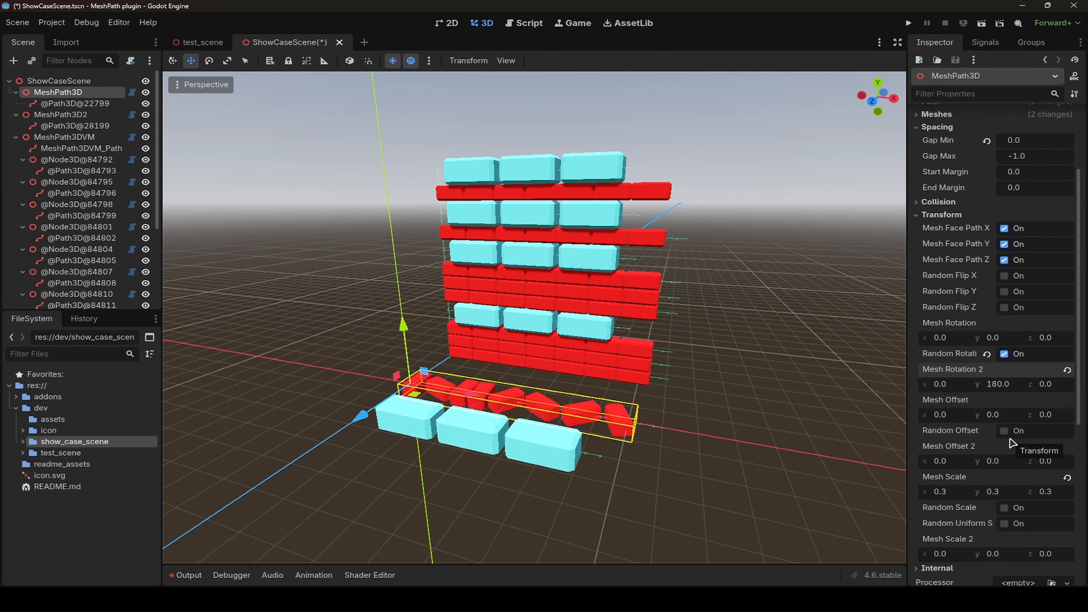
pyautogui.scroll(3, 1011, 443)
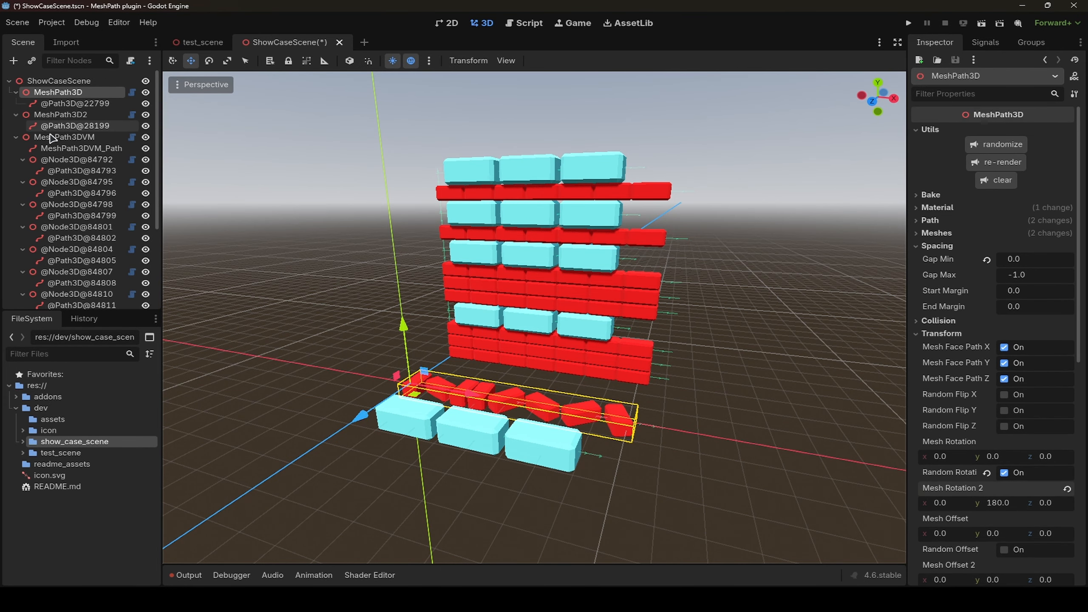
pyautogui.click(572, 325)
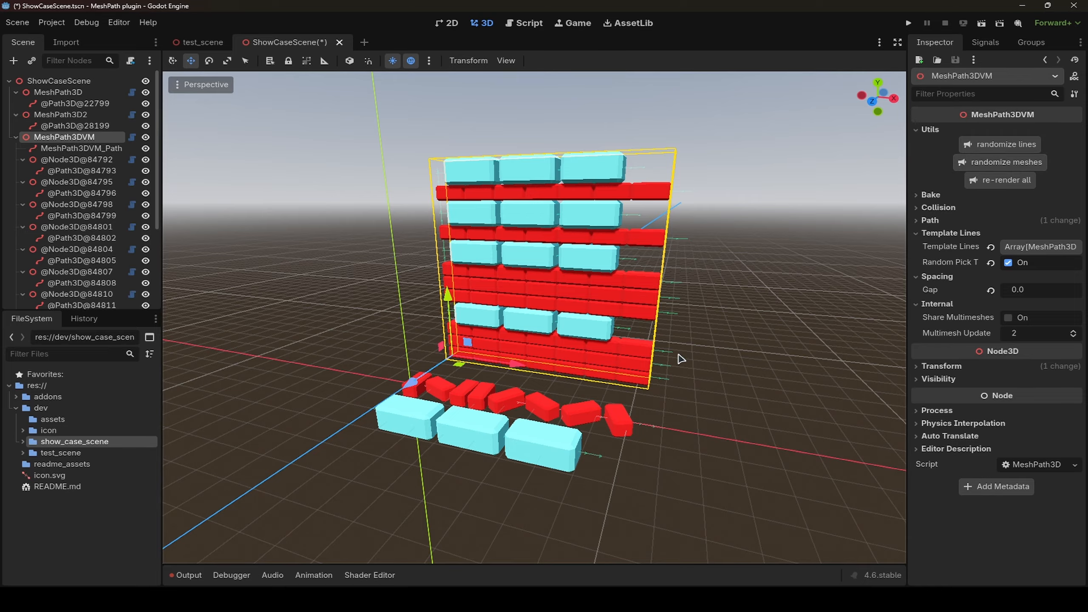
pyautogui.click(1024, 185)
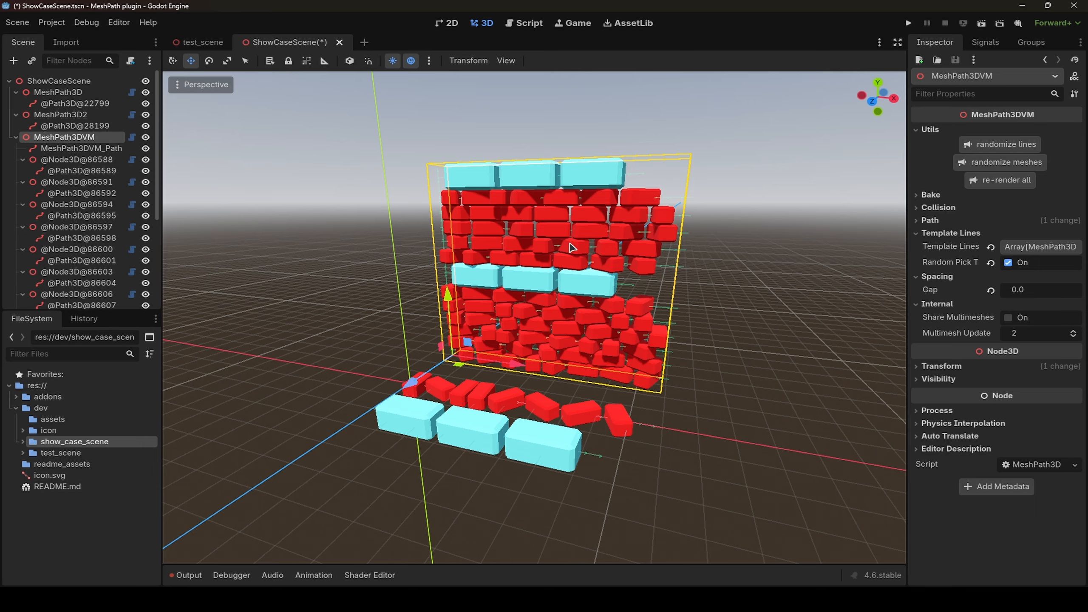
# Randomize the meshes of MeshPath3DVM repeatedly to vary the rotations of the blocks in its rows.
pyautogui.click(1028, 166)
pyautogui.click(1028, 167)
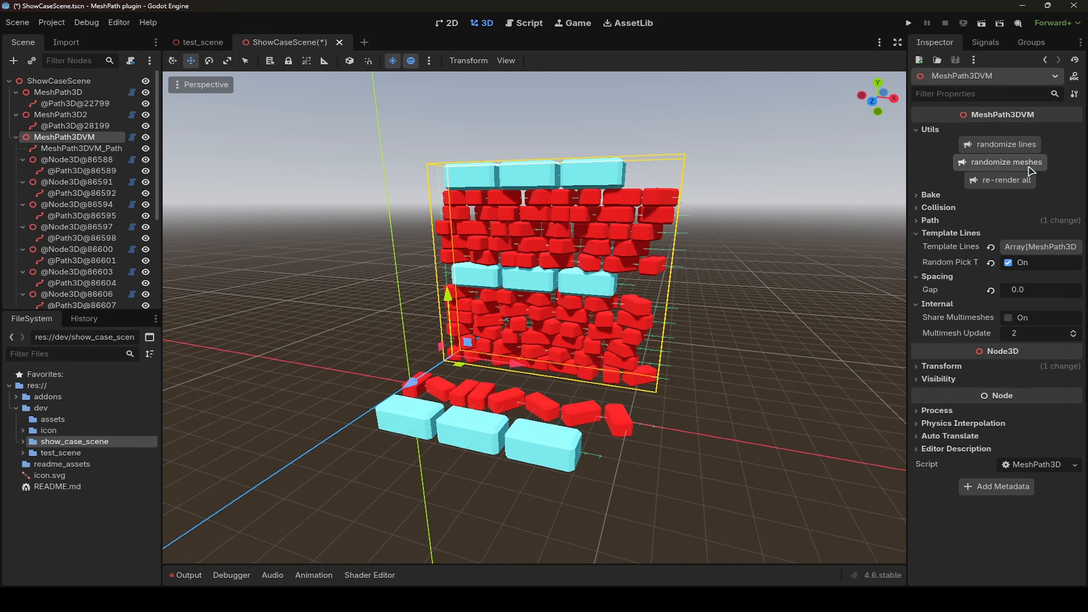
pyautogui.click(1031, 171)
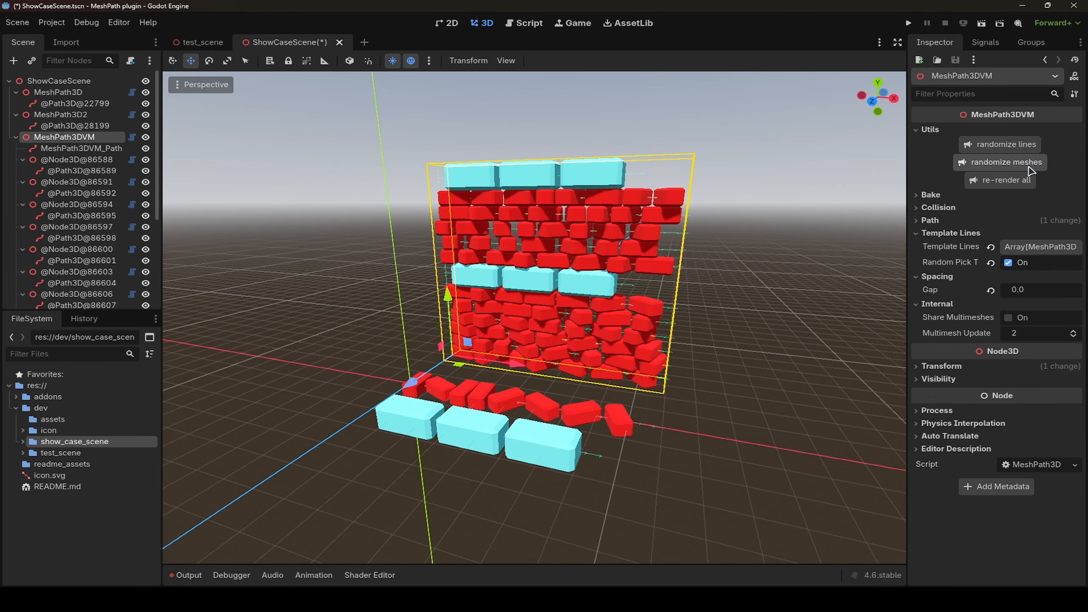
pyautogui.click(1002, 163)
pyautogui.click(1002, 163)
pyautogui.click(1002, 163)
pyautogui.click(1002, 164)
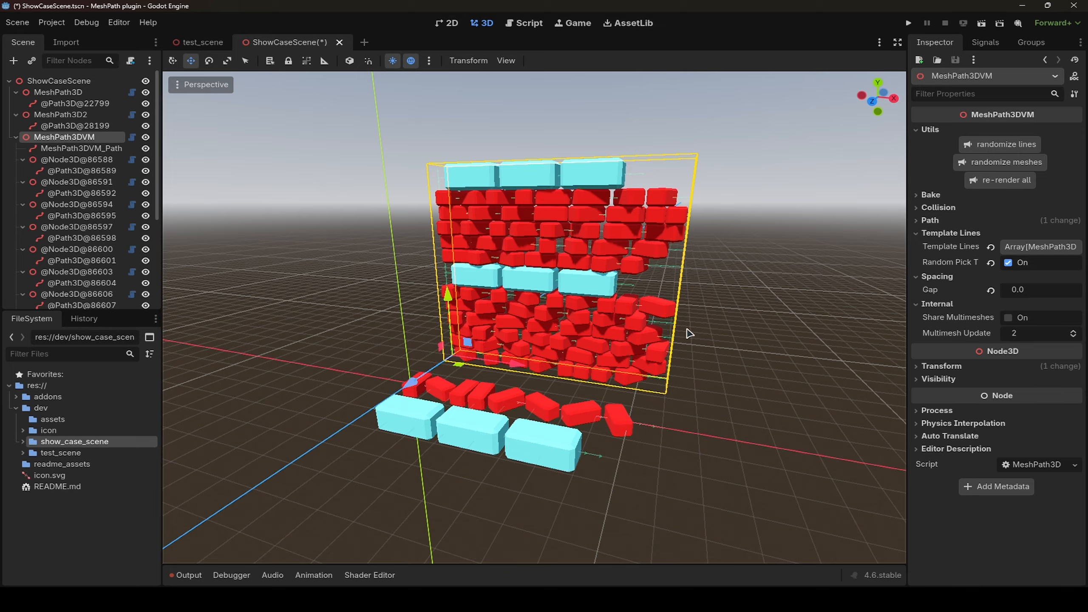
pyautogui.click(73, 205)
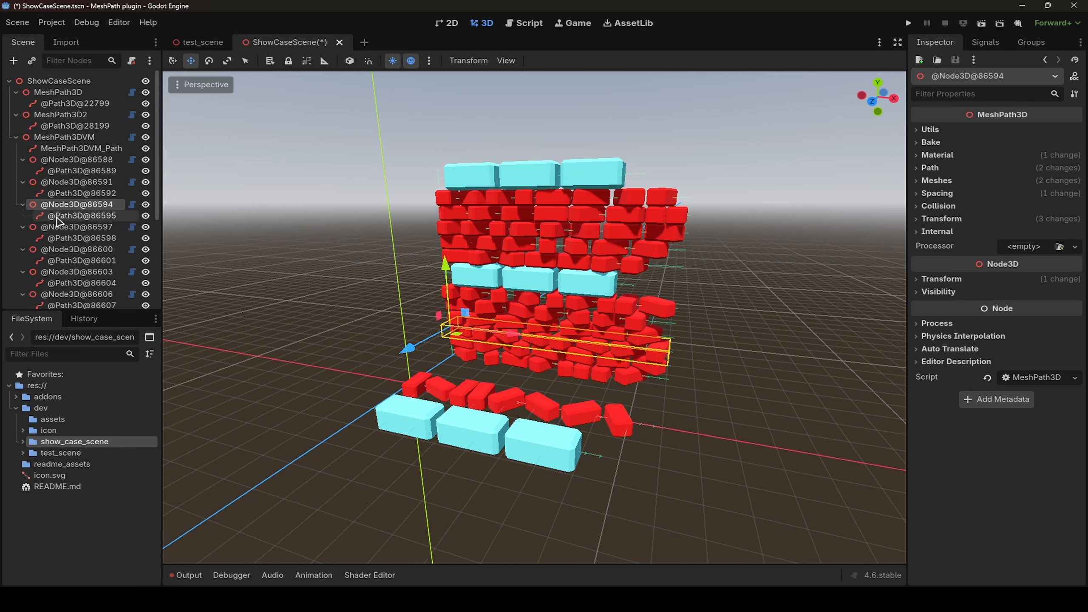
pyautogui.click(942, 218)
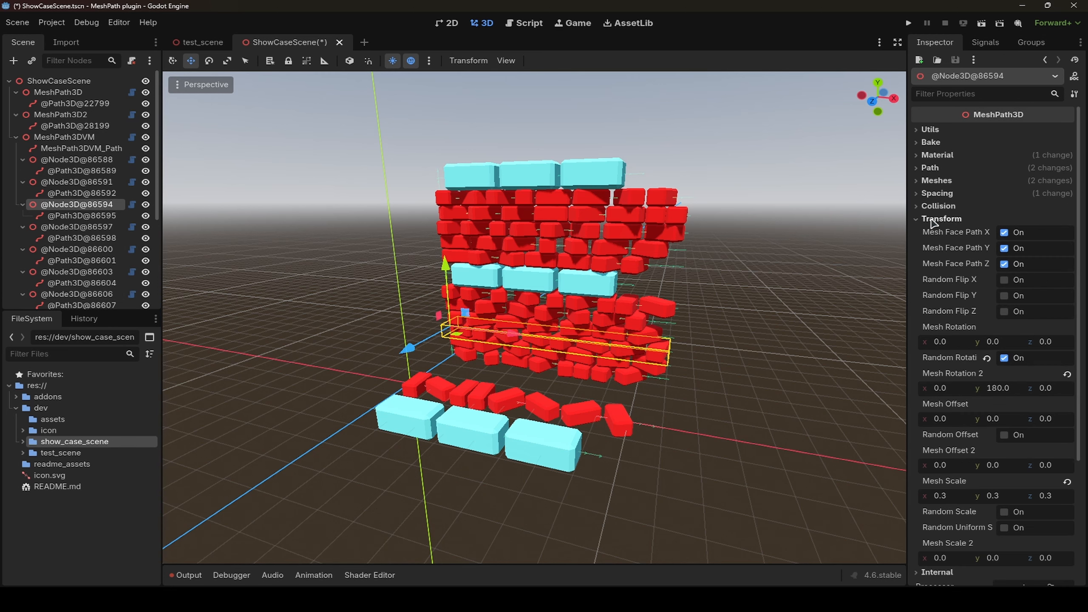
pyautogui.click(1004, 358)
pyautogui.click(930, 129)
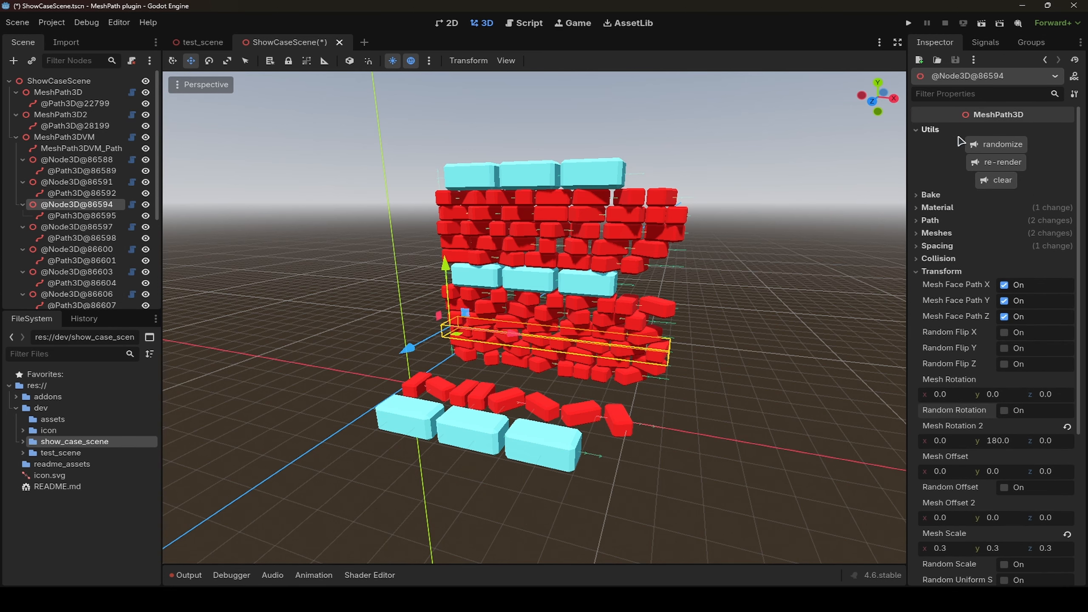
pyautogui.click(998, 146)
pyautogui.click(615, 353)
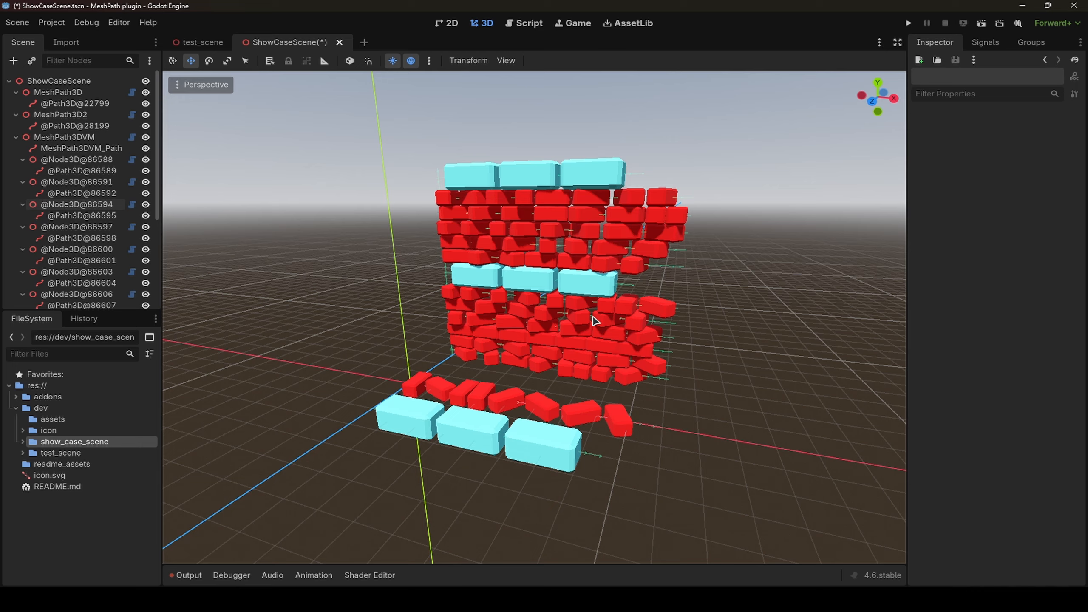
# Collapse the MeshPath3D, MeshPath3D2 and MeshPath3DVM branches of the scene tree and select MeshPath3DVM.
pyautogui.click(48, 115)
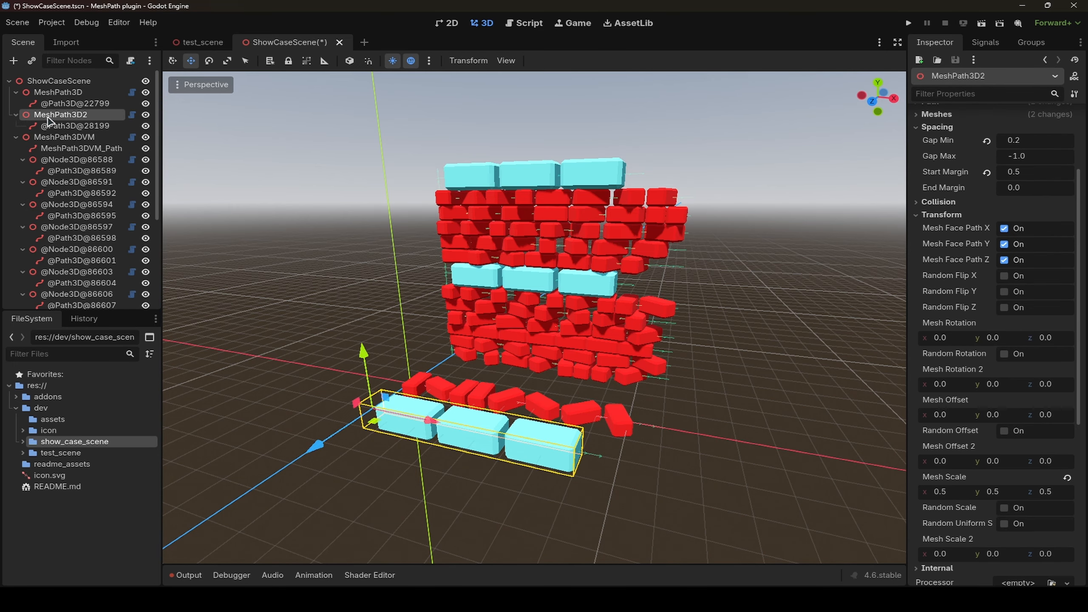
pyautogui.click(16, 115)
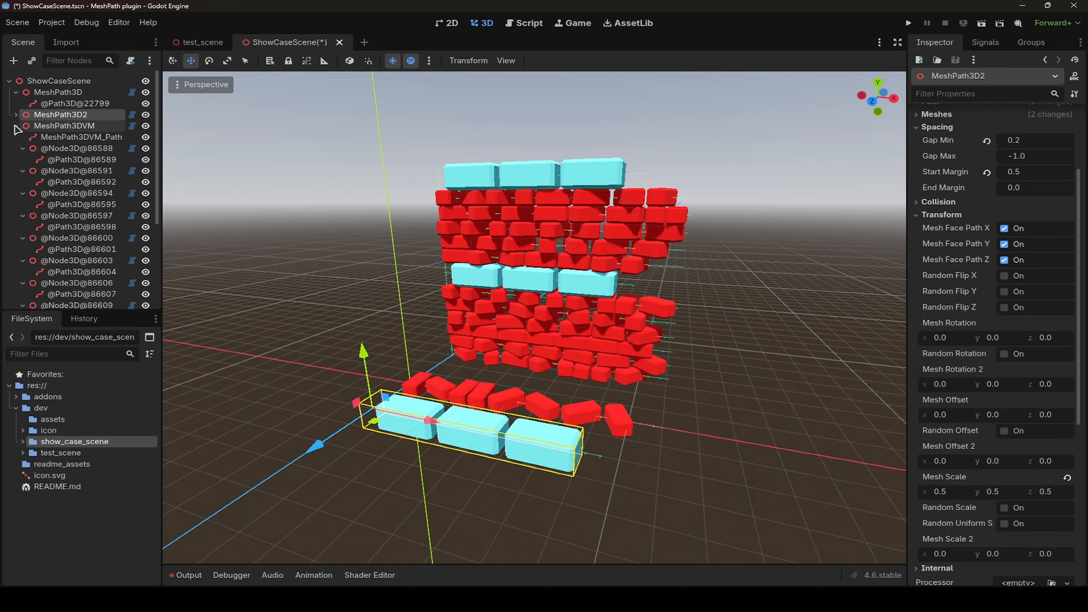
pyautogui.click(16, 125)
pyautogui.click(16, 92)
pyautogui.click(41, 114)
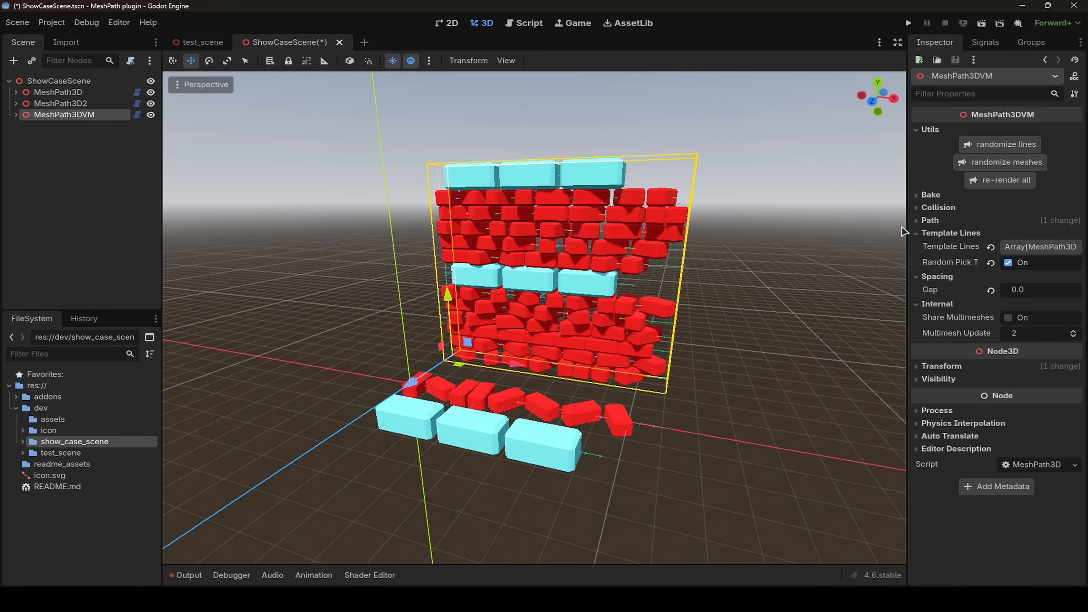
# Enable Bake in Single Sub Container and Bake as Sibling in the bake settings of MeshPath3DVM.
pyautogui.click(930, 130)
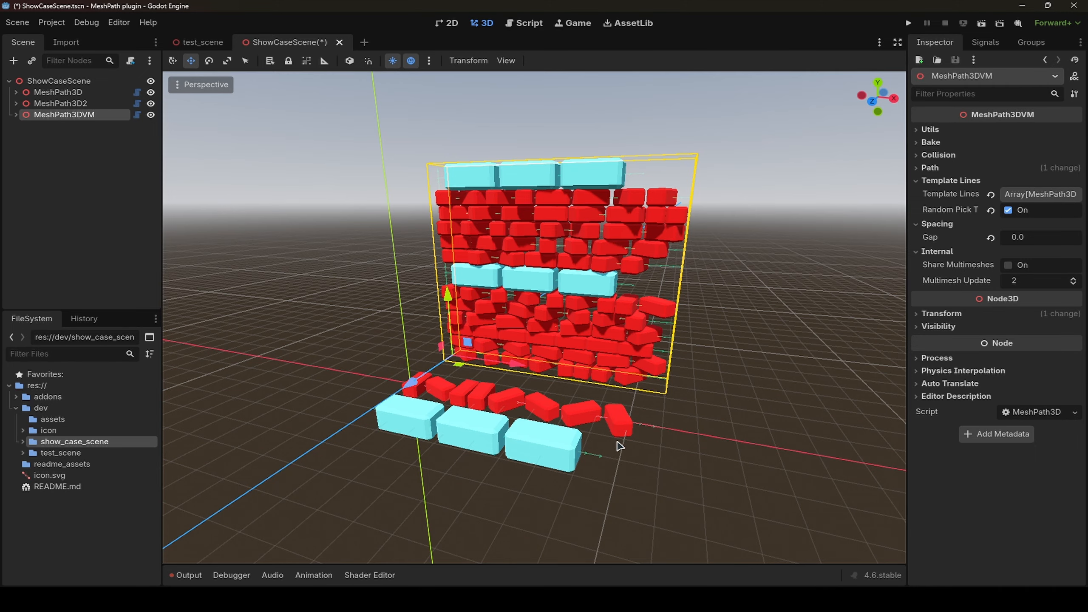
pyautogui.moveTo(606, 478); pyautogui.dragTo(619, 499, button='right')
pyautogui.press('s')
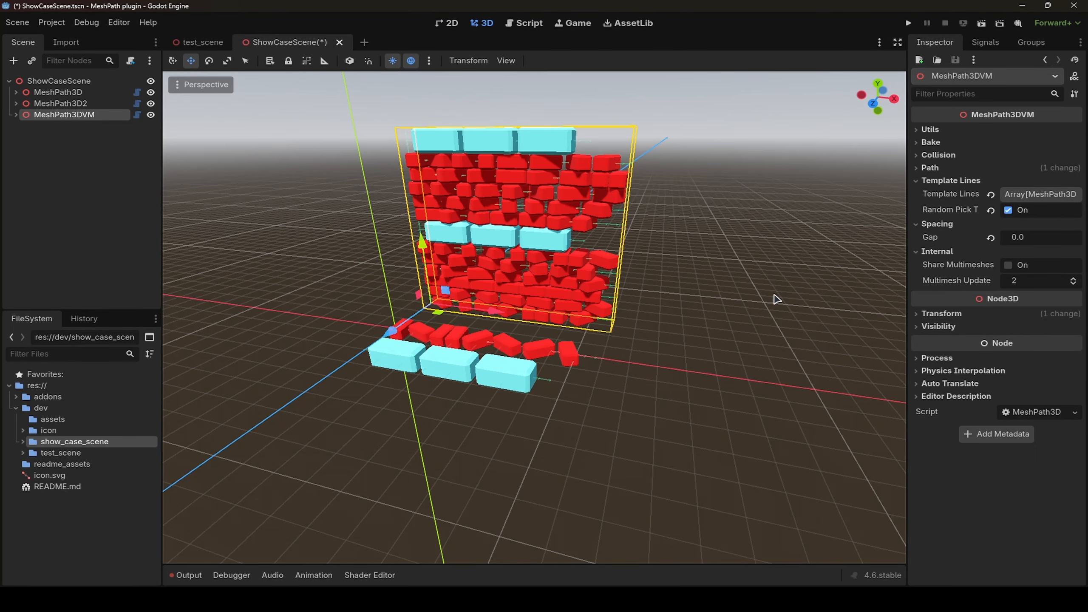
pyautogui.click(930, 142)
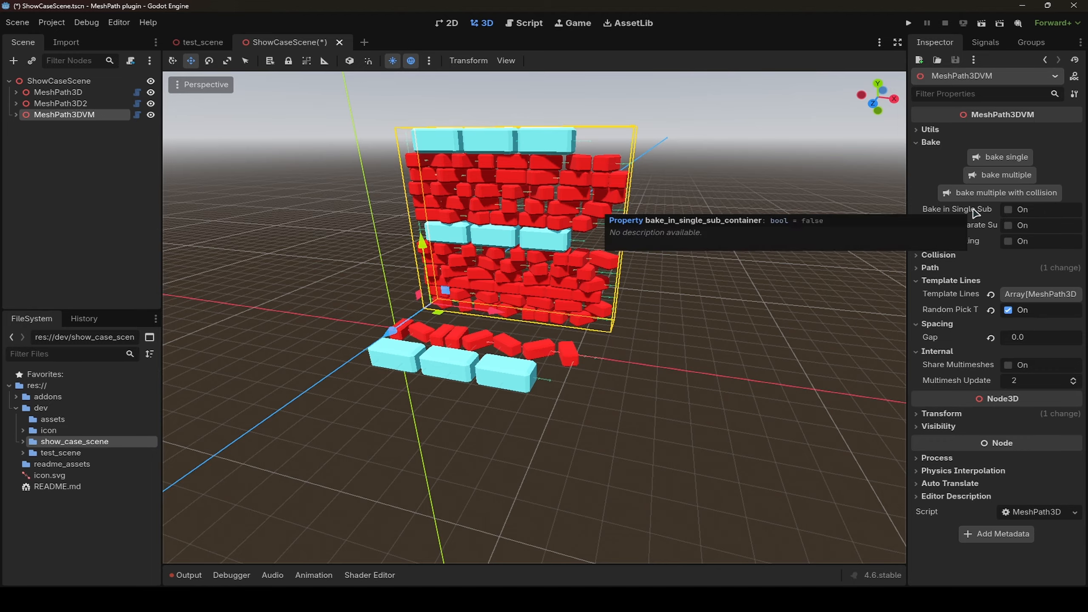
pyautogui.click(1009, 210)
pyautogui.click(1010, 243)
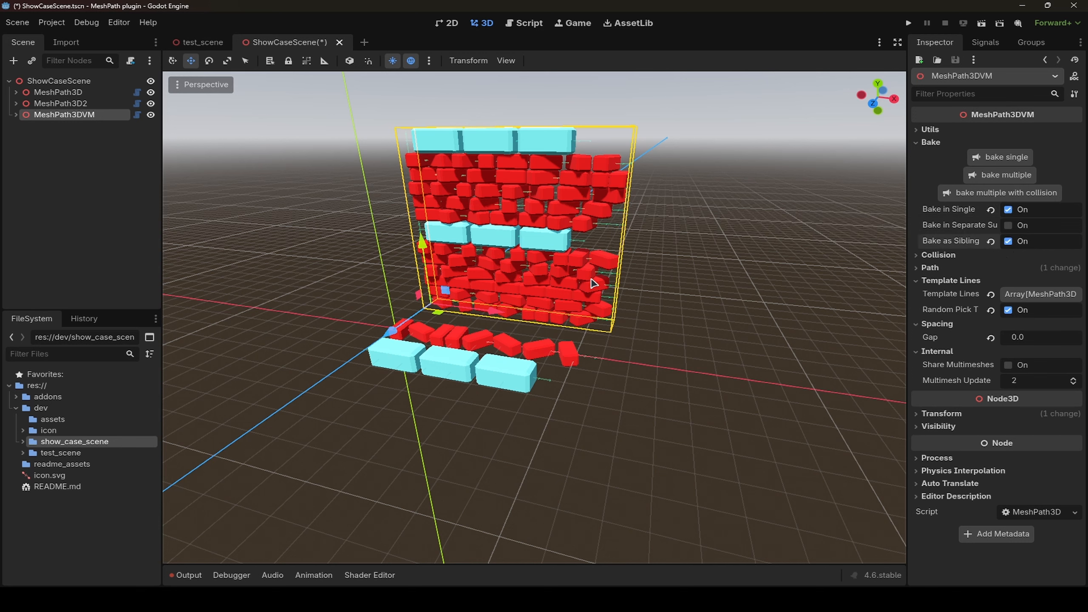
# Bake MeshPath3DVM into a single mesh twice and move the second baked copy away from the original wall.
pyautogui.click(1007, 162)
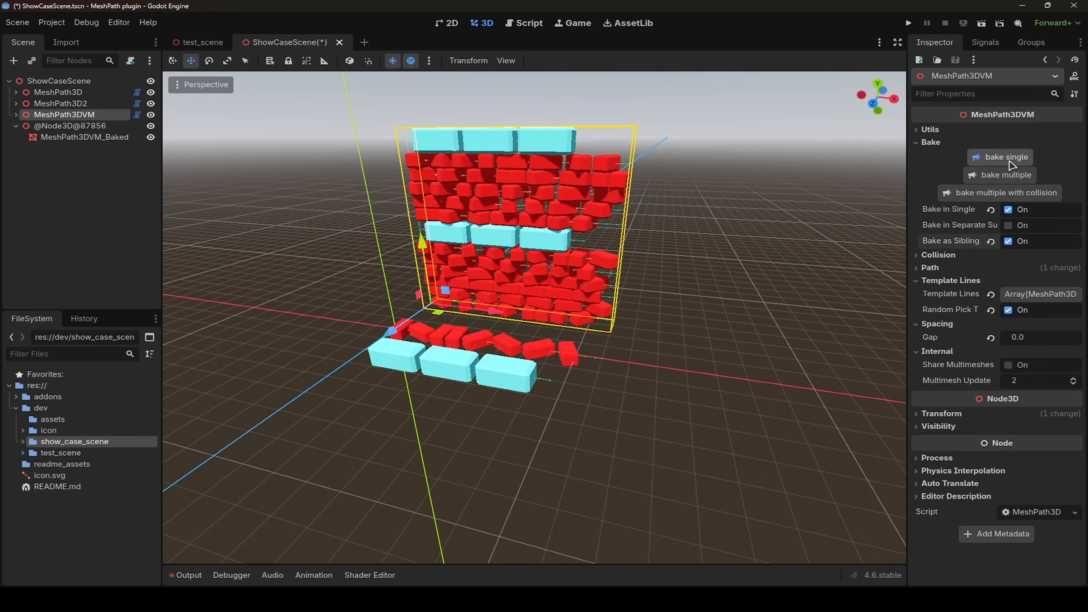
pyautogui.click(1012, 165)
pyautogui.click(64, 125)
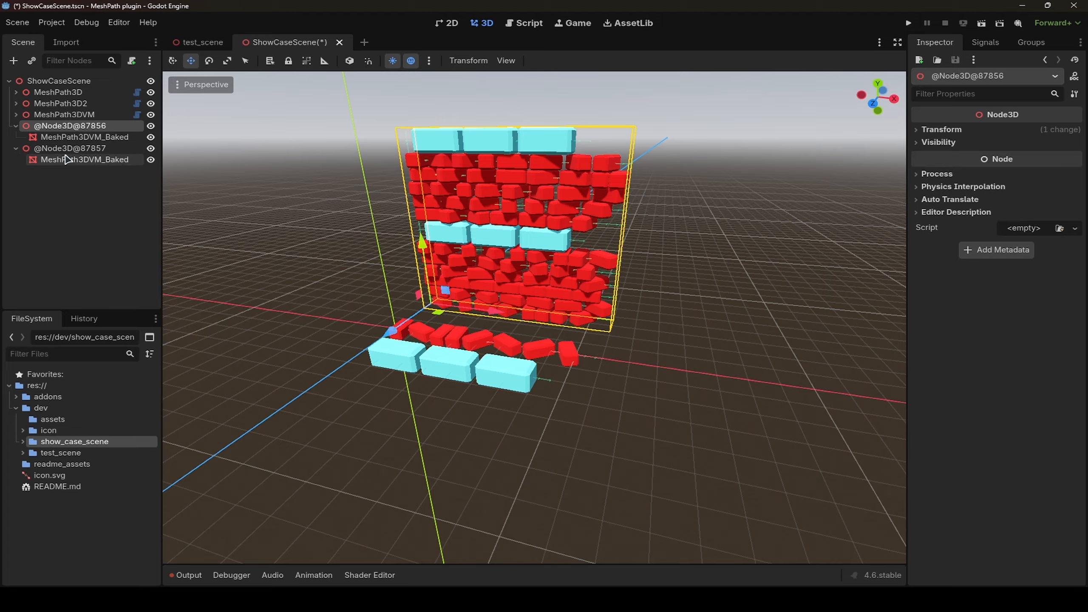
pyautogui.click(66, 149)
pyautogui.moveTo(439, 312); pyautogui.dragTo(548, 369)
pyautogui.click(622, 176)
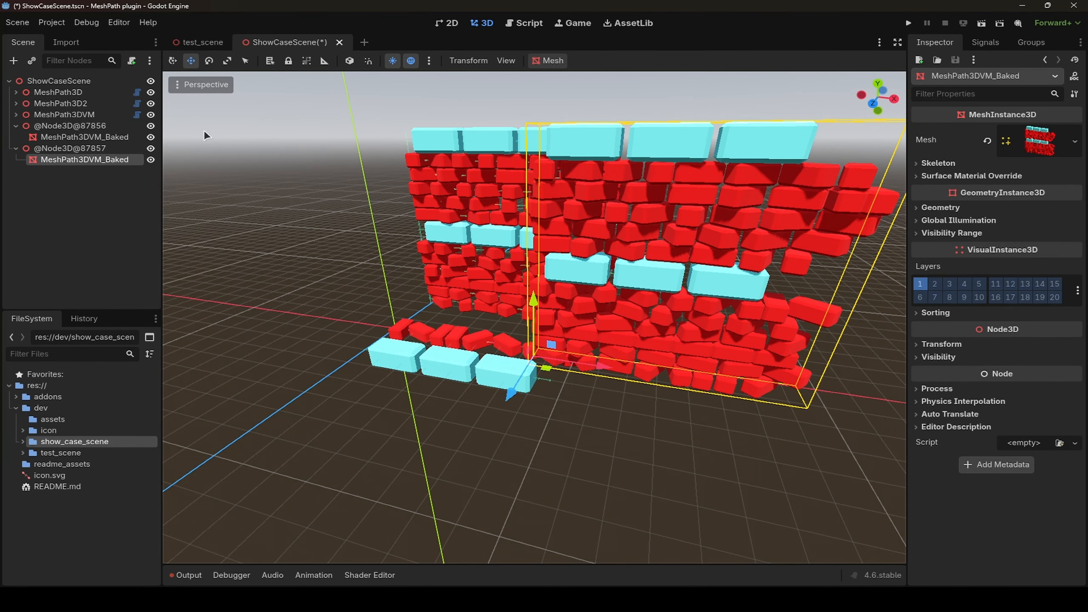
# Delete both single-mesh bake containers together with their children.
pyautogui.click(60, 125)
pyautogui.keyDown('ctrl'); pyautogui.click(49, 151); pyautogui.keyUp('ctrl')
pyautogui.press('Delete')
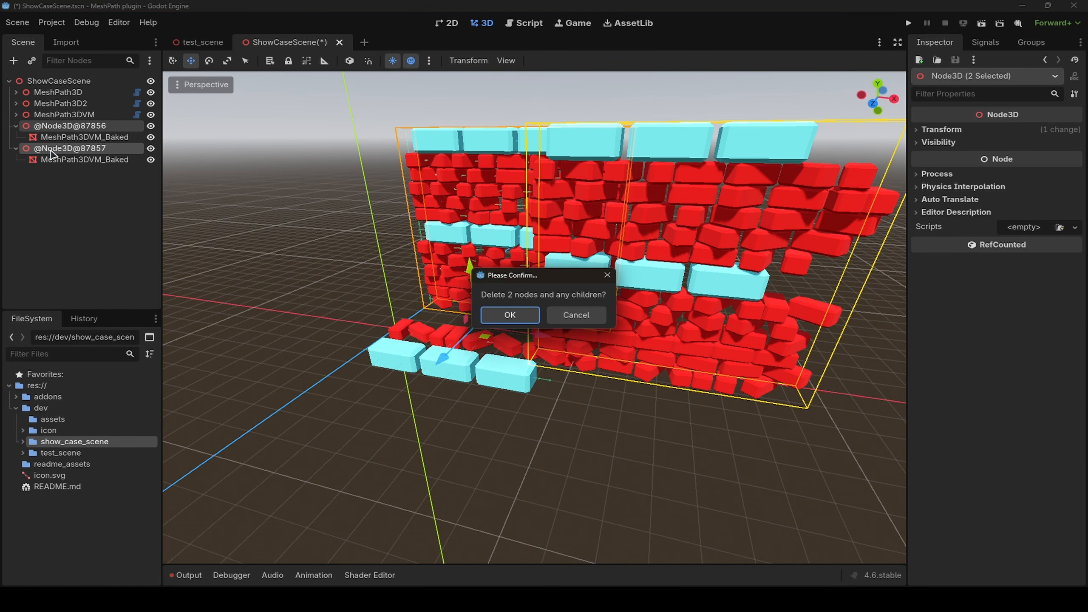
pyautogui.press('Return')
# Bake MeshPath3DVM into multiple meshes, then move the baked container aside and shift its Mesh_3 block out of the wall.
pyautogui.click(82, 114)
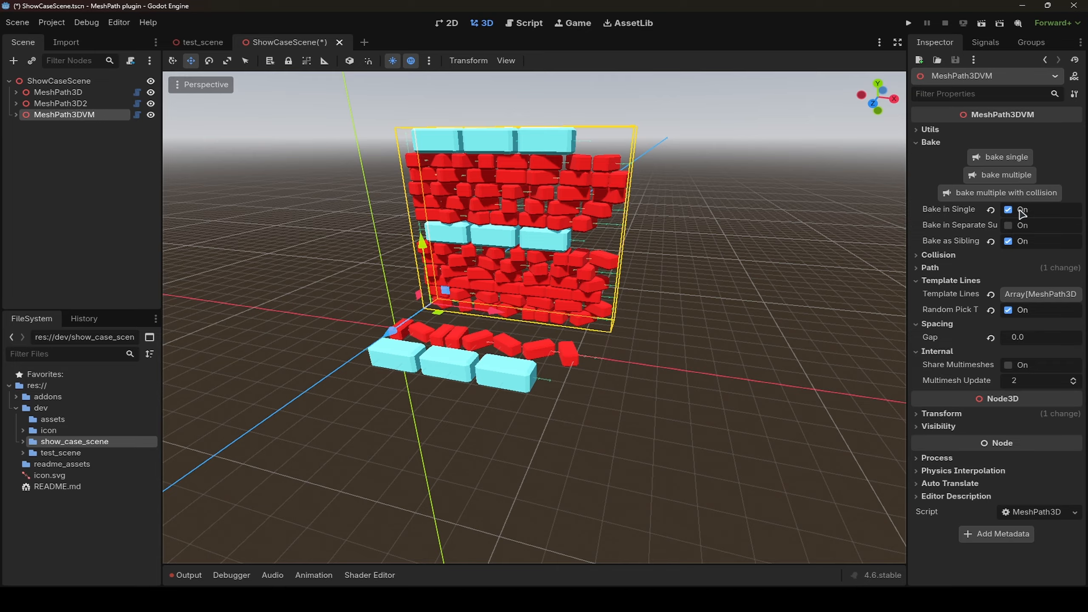
pyautogui.click(1001, 174)
pyautogui.click(55, 159)
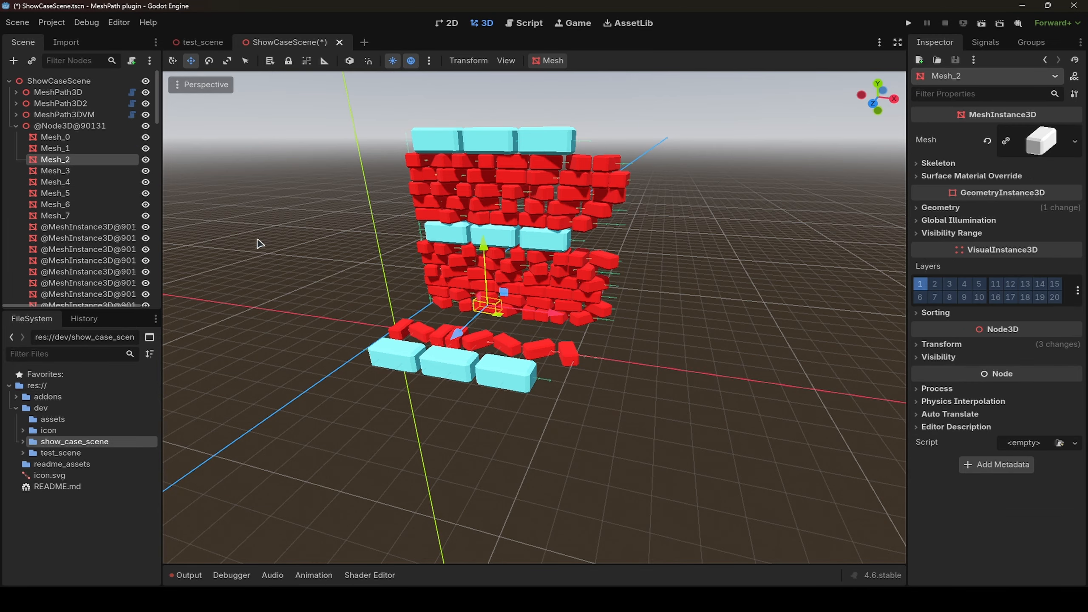
pyautogui.click(65, 125)
pyautogui.moveTo(441, 313); pyautogui.dragTo(590, 337)
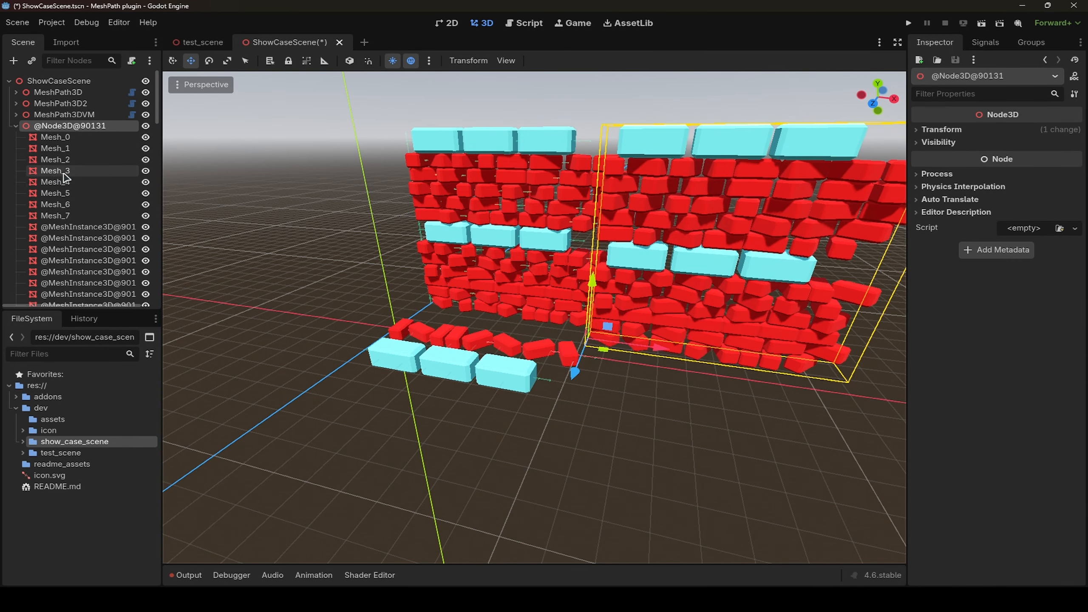
pyautogui.click(64, 173)
pyautogui.moveTo(702, 388); pyautogui.dragTo(727, 372)
# Delete the container holding the multiple baked meshes along with its children.
pyautogui.click(54, 126)
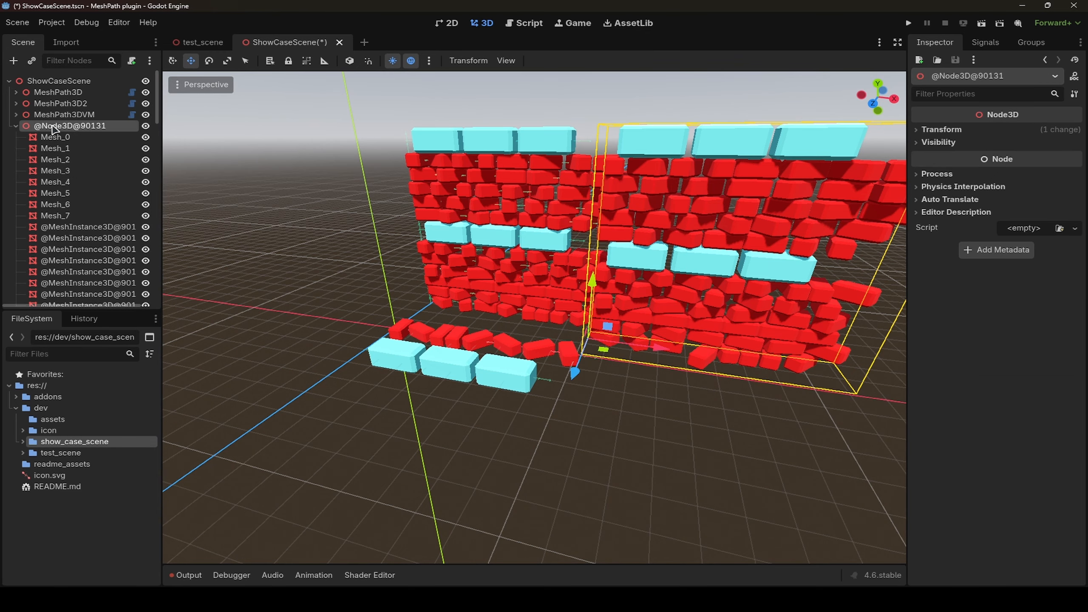
pyautogui.press('Delete')
pyautogui.press('Return')
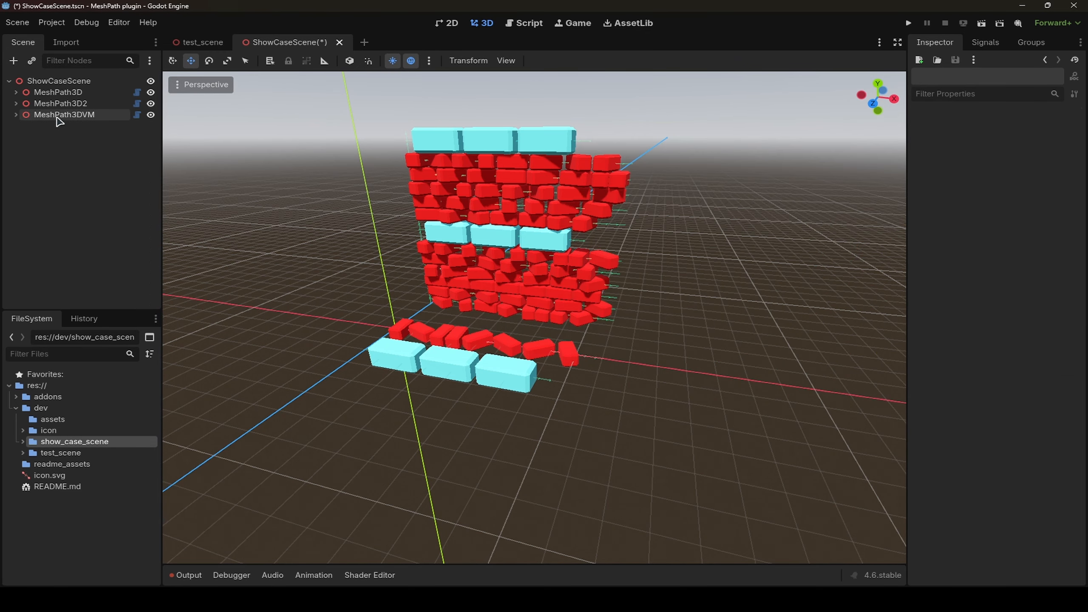
# Set the Collision Type of MeshPath3DVM to Area.
pyautogui.click(60, 115)
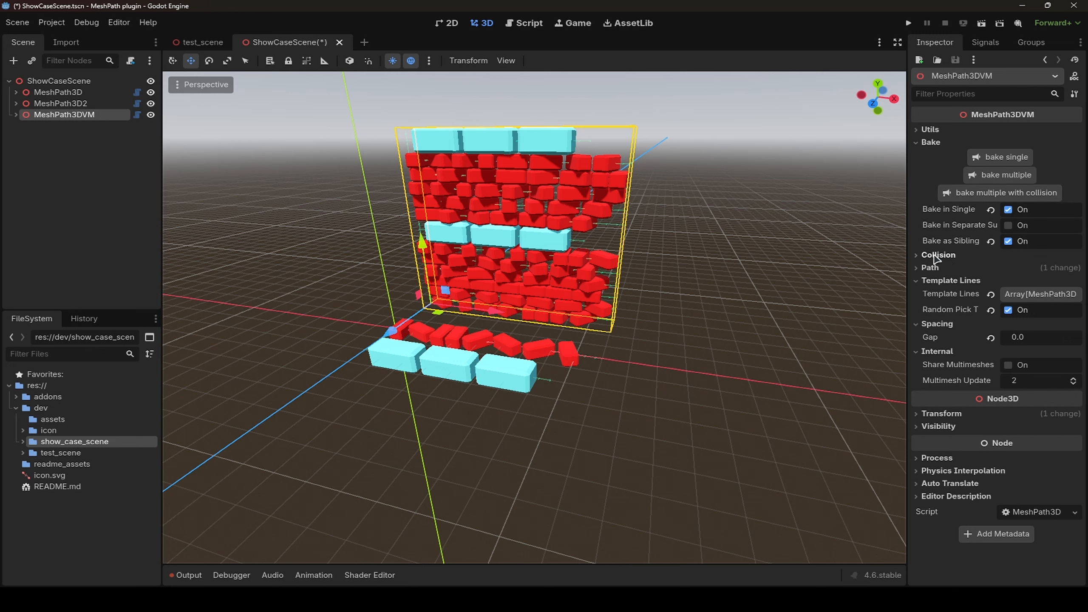
pyautogui.click(937, 256)
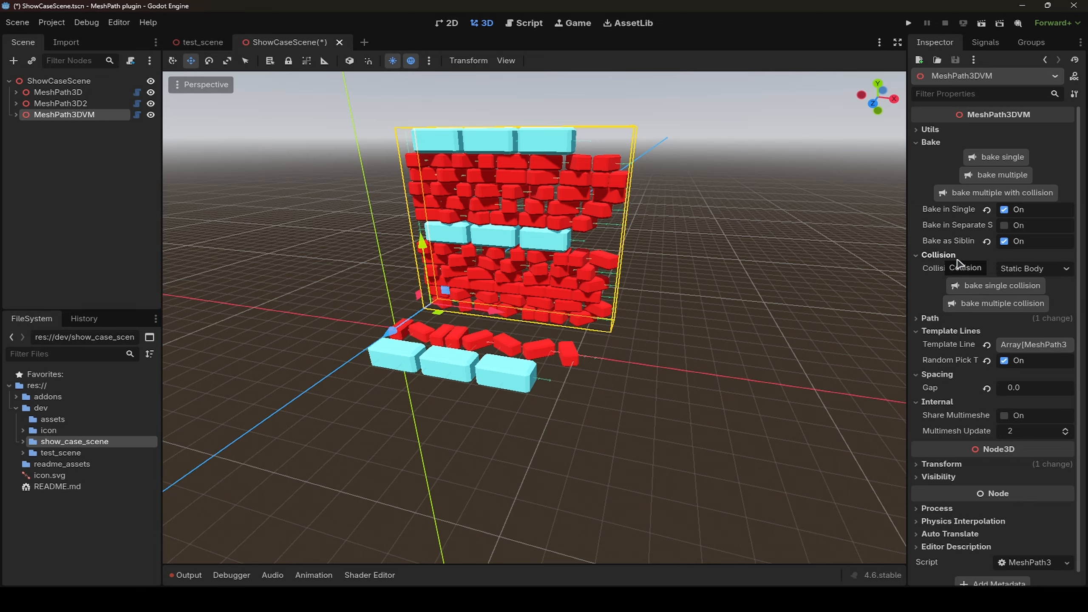
pyautogui.click(1032, 270)
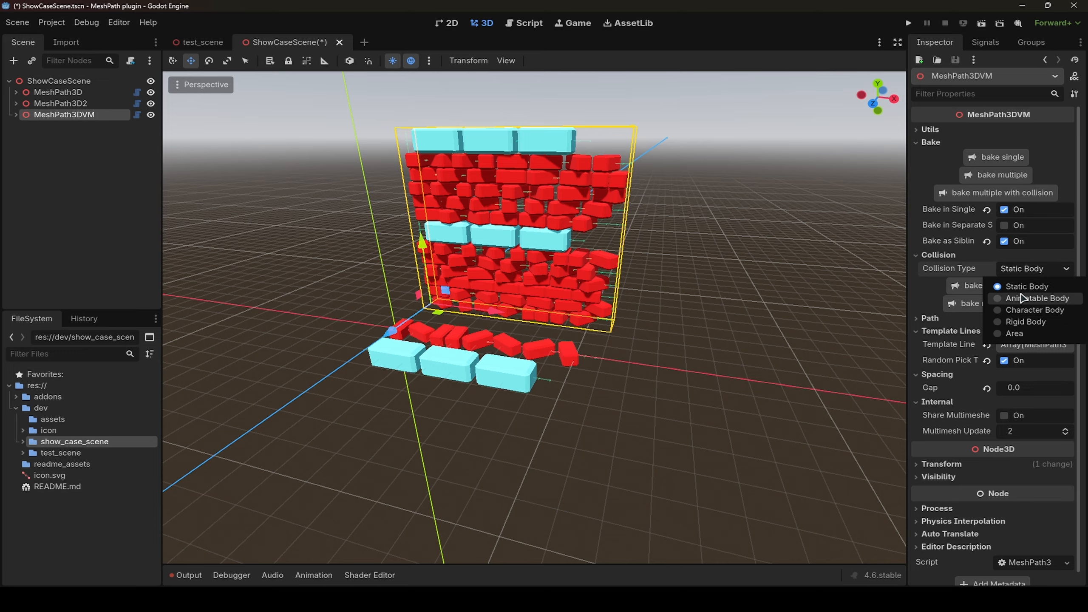
pyautogui.click(1037, 270)
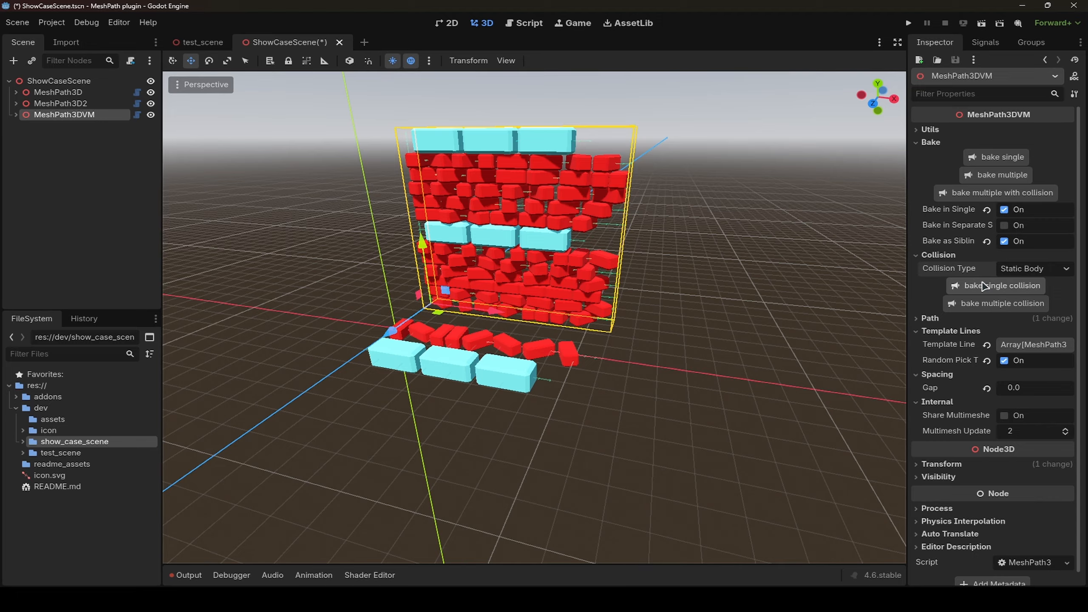
pyautogui.click(1033, 270)
pyautogui.click(1037, 333)
# Bake a single collision from MeshPath3DVM, and delete the baked collision container after moving it aside.
pyautogui.click(995, 286)
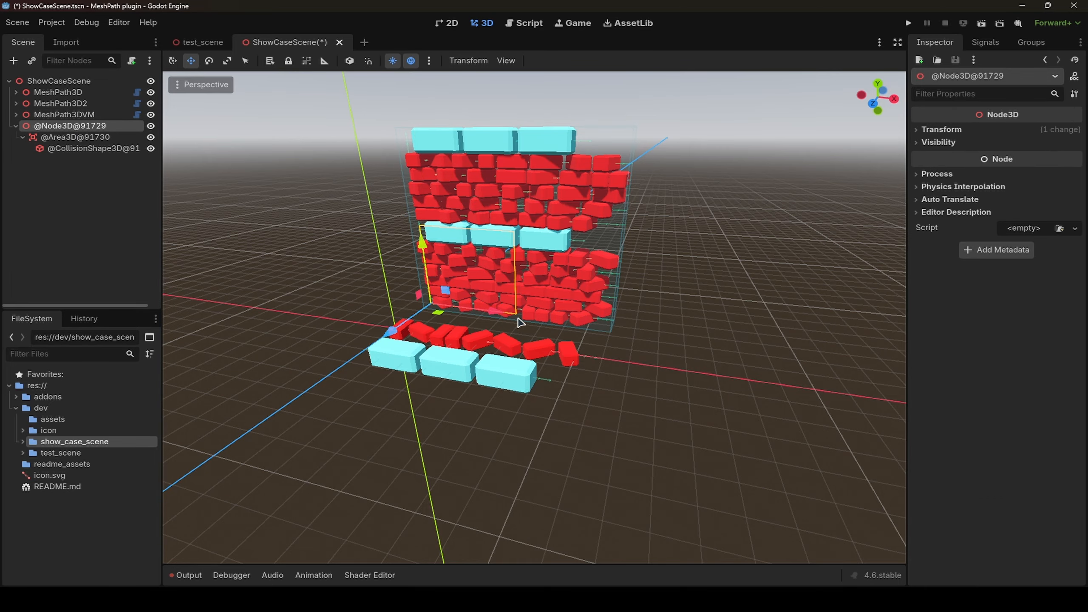
pyautogui.moveTo(441, 317); pyautogui.dragTo(486, 369)
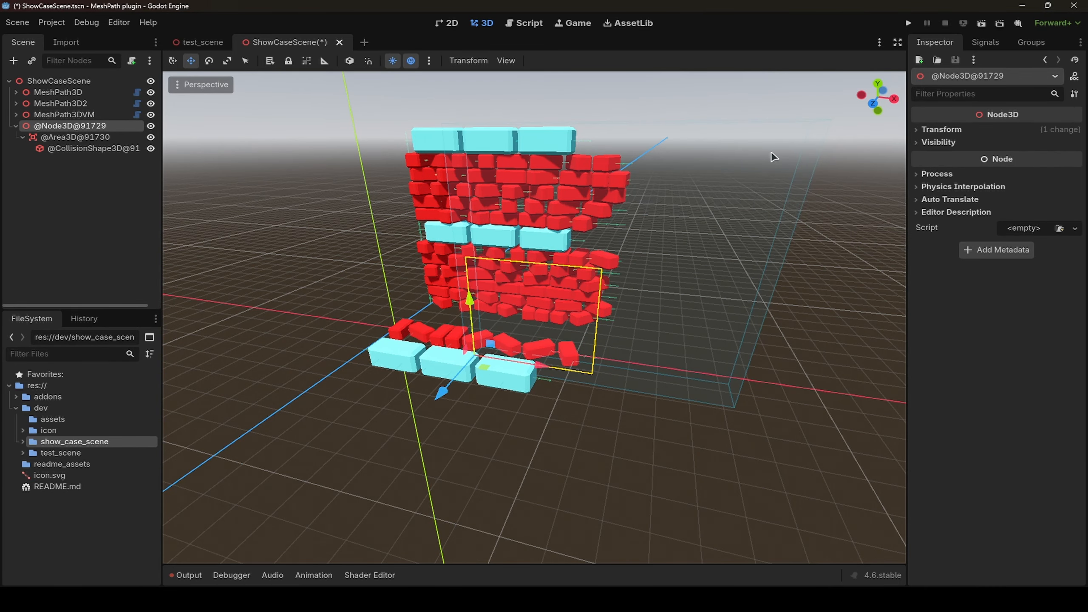
pyautogui.press('Delete')
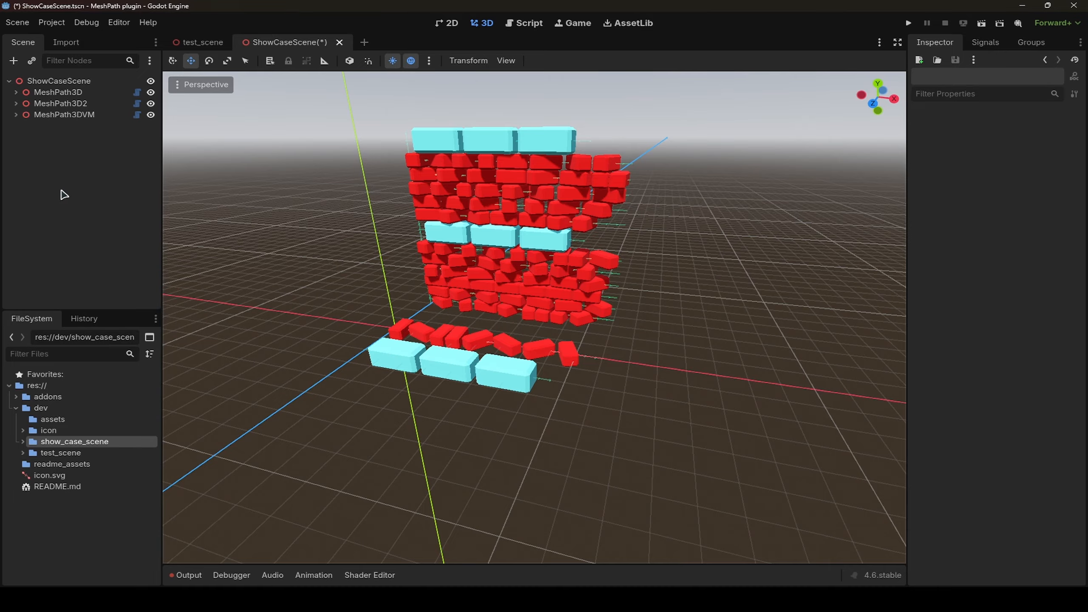
# Set the spacing Gap of MeshPath3DVM to 0.11 and its internal Multimesh Update value to 10.
pyautogui.click(81, 114)
pyautogui.click(928, 142)
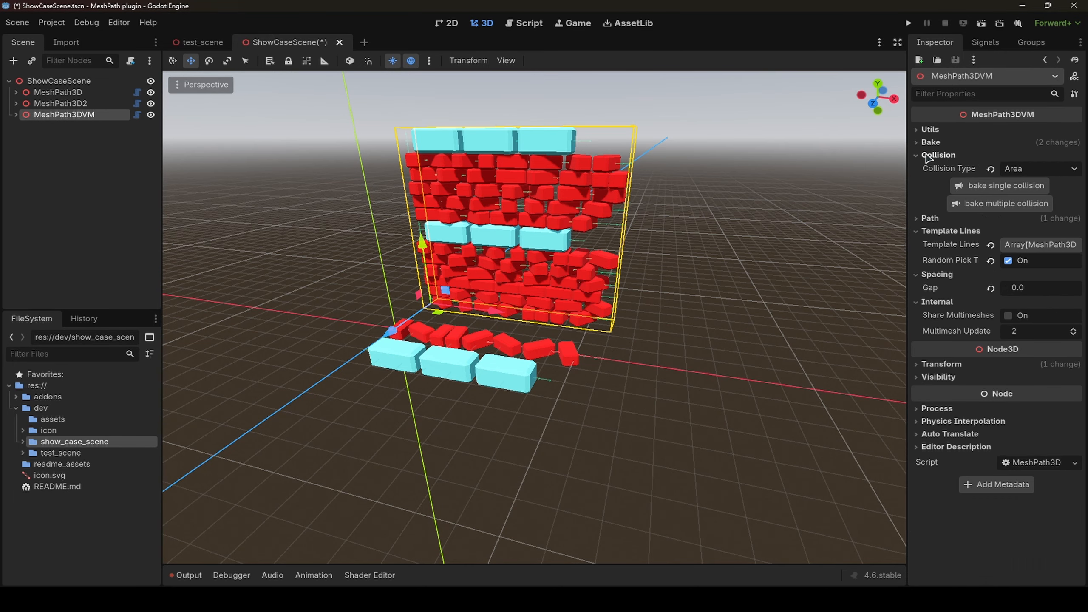
pyautogui.click(934, 155)
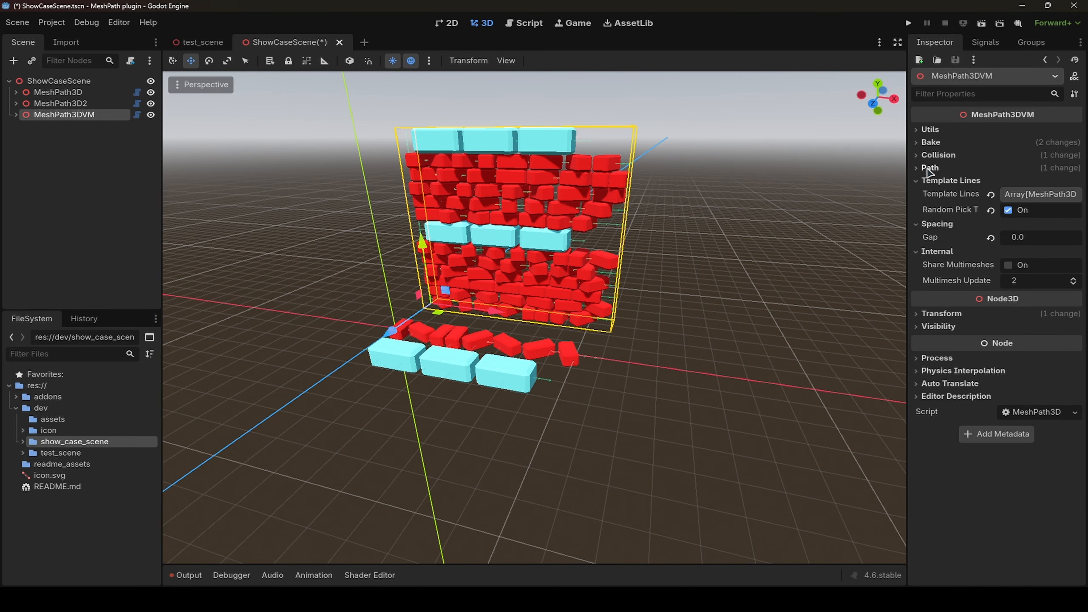
pyautogui.click(949, 181)
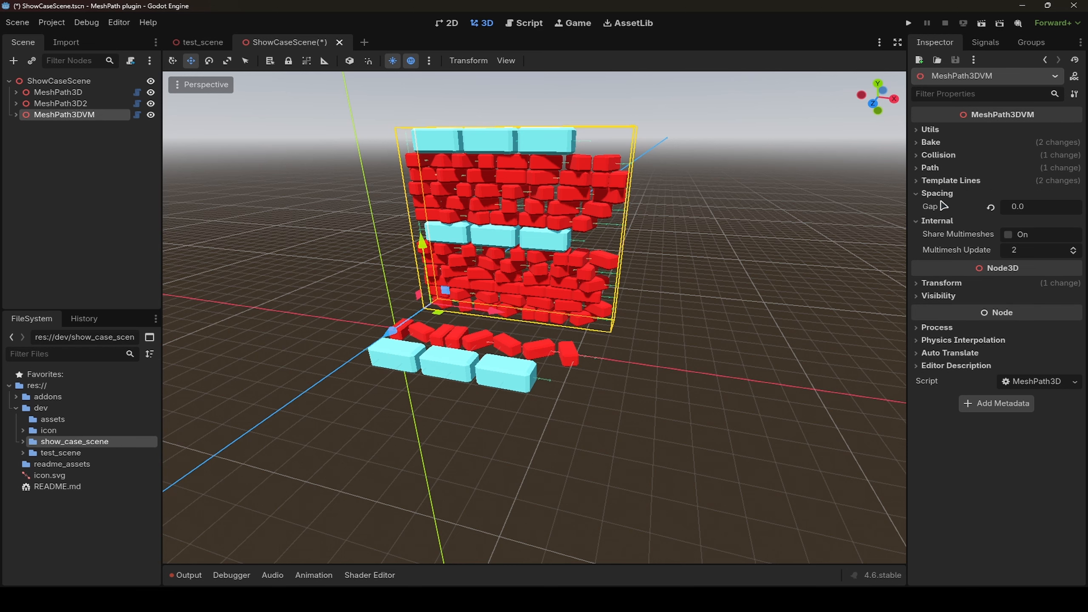
pyautogui.moveTo(1018, 209); pyautogui.dragTo(1037, 209)
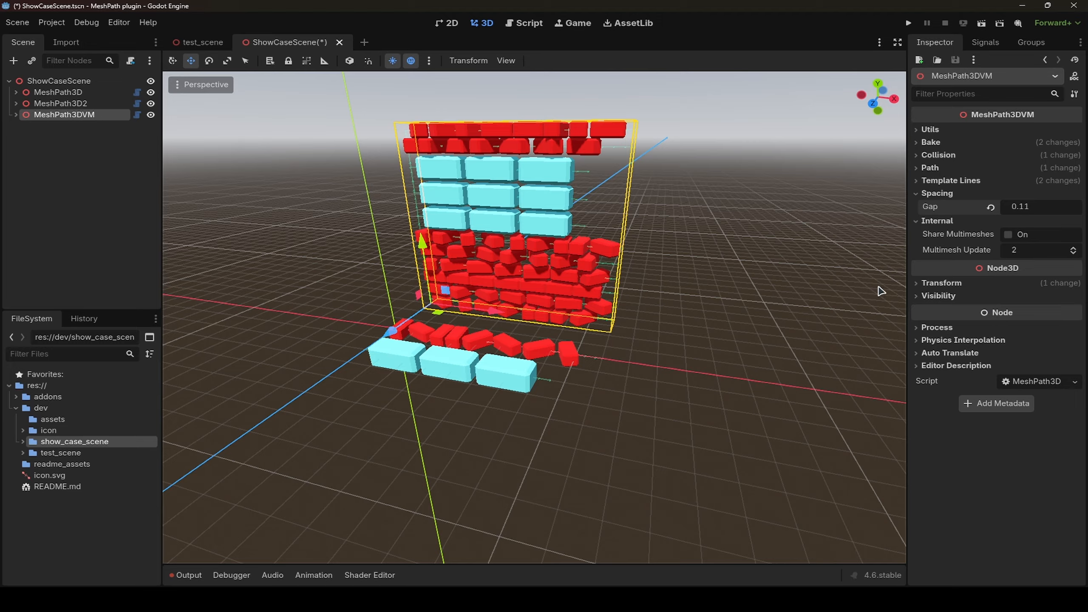
pyautogui.doubleClick(1073, 248)
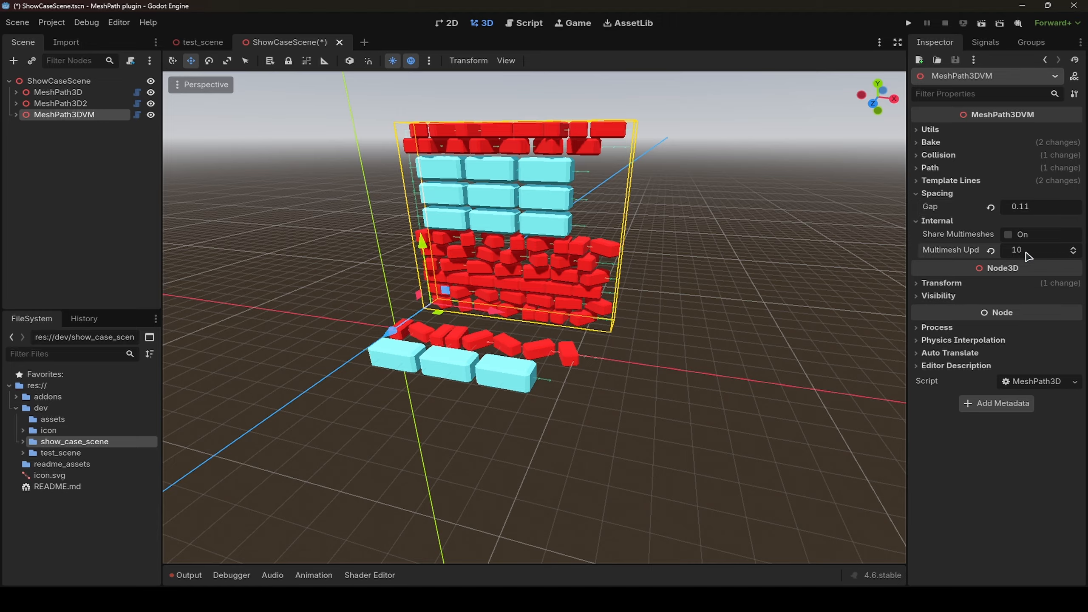
# Move the upper end point of MeshPath3DVM_Path along the vertical axis, leaving it slightly lower, to regenerate the wall's rows.
pyautogui.click(35, 115)
pyautogui.click(16, 114)
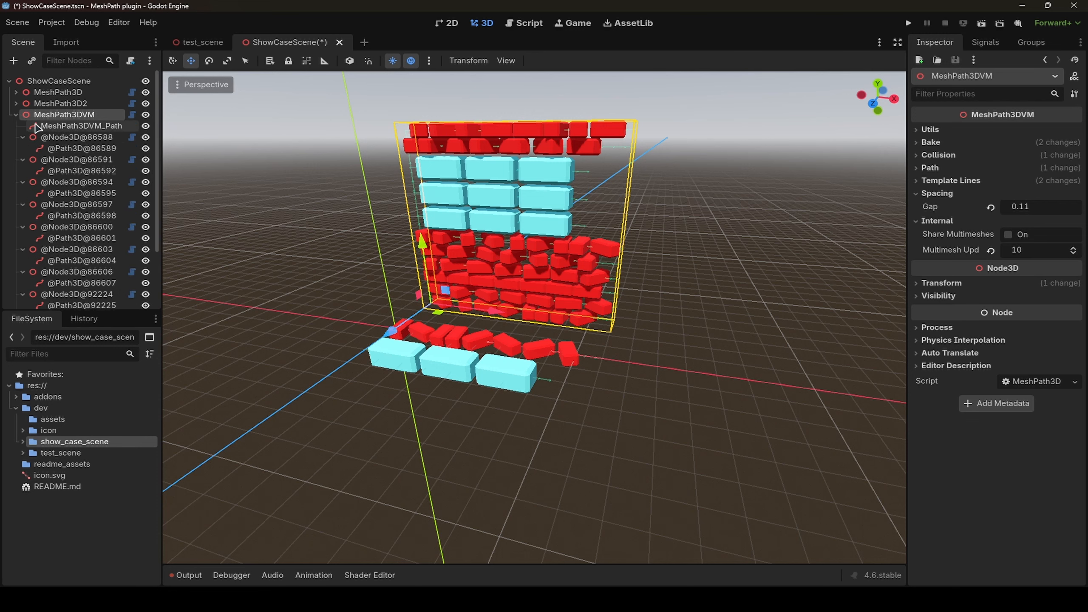
pyautogui.click(81, 126)
pyautogui.scroll(-1, 472, 134)
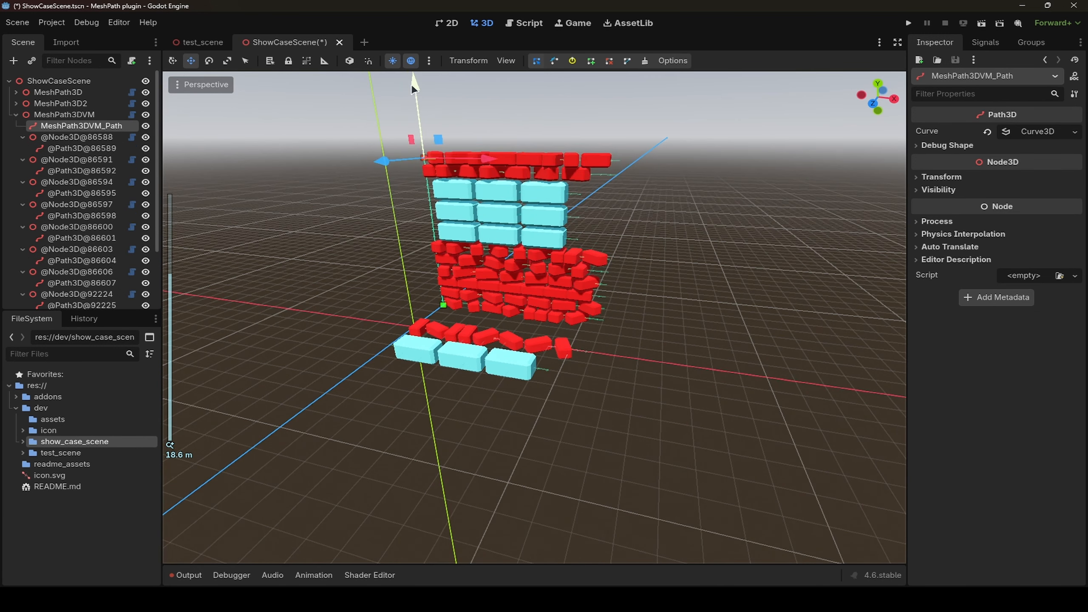
pyautogui.moveTo(411, 83); pyautogui.dragTo(434, 85)
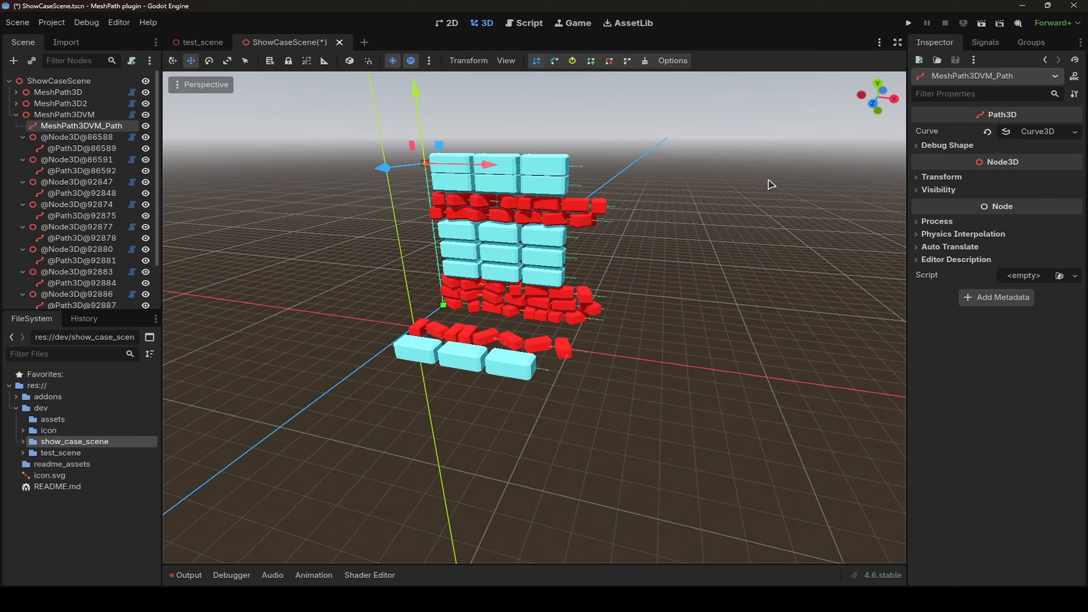